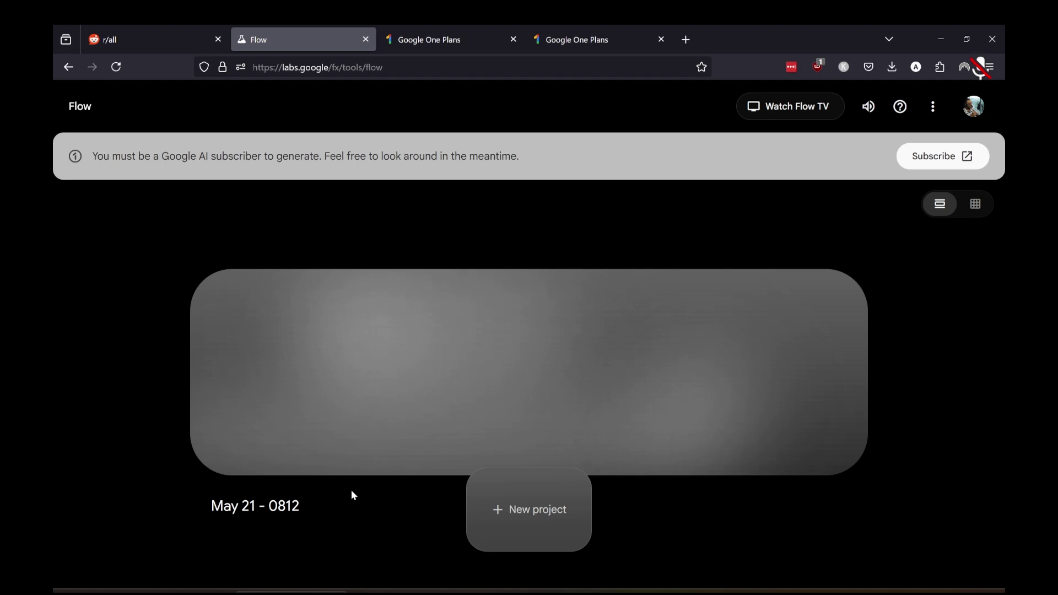
# Open the May 21 - 0812 project and highlight its subscriber-required notice
pyautogui.click(288, 460)
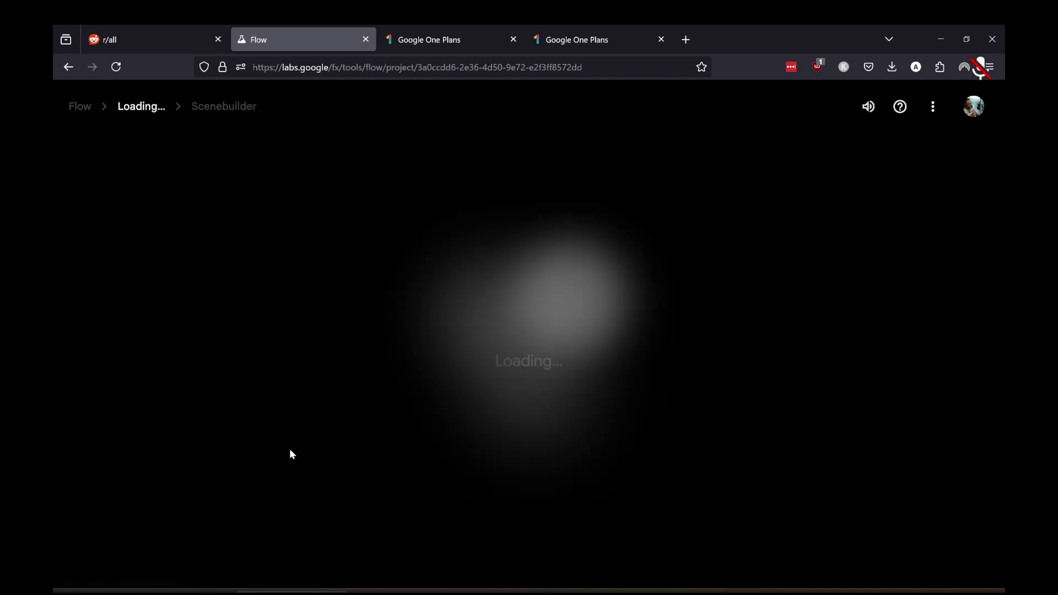
pyautogui.moveTo(138, 157); pyautogui.dragTo(590, 162)
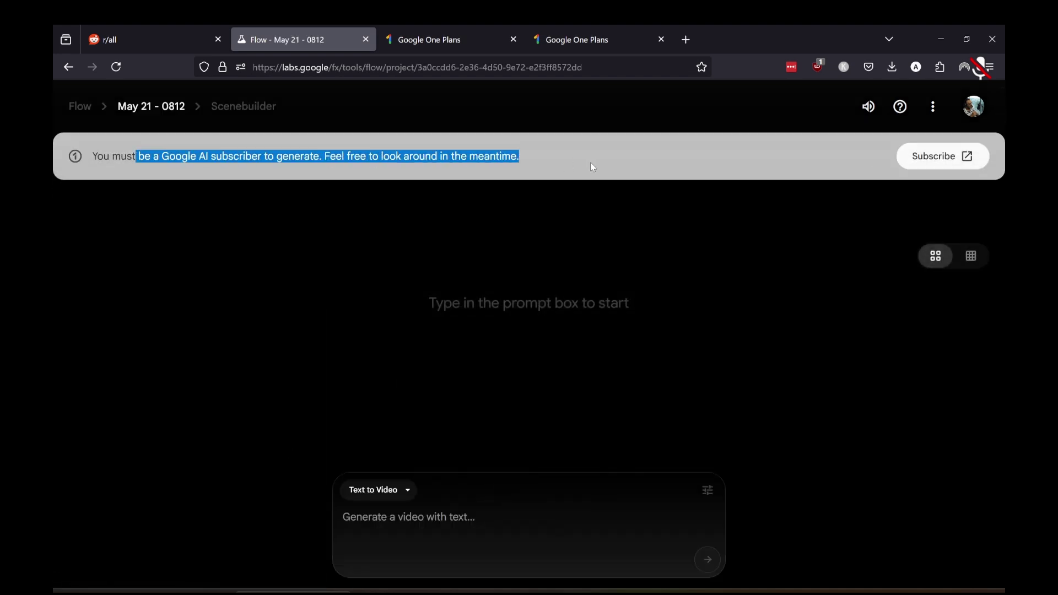
pyautogui.click(636, 168)
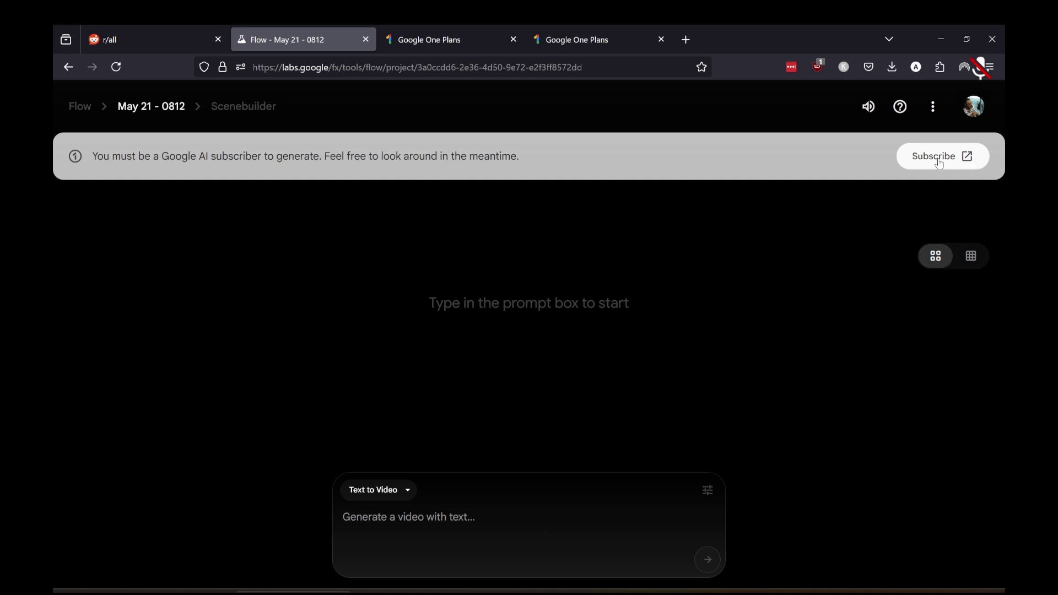
# Review the Flow Pro offer page in Google One
pyautogui.click(434, 42)
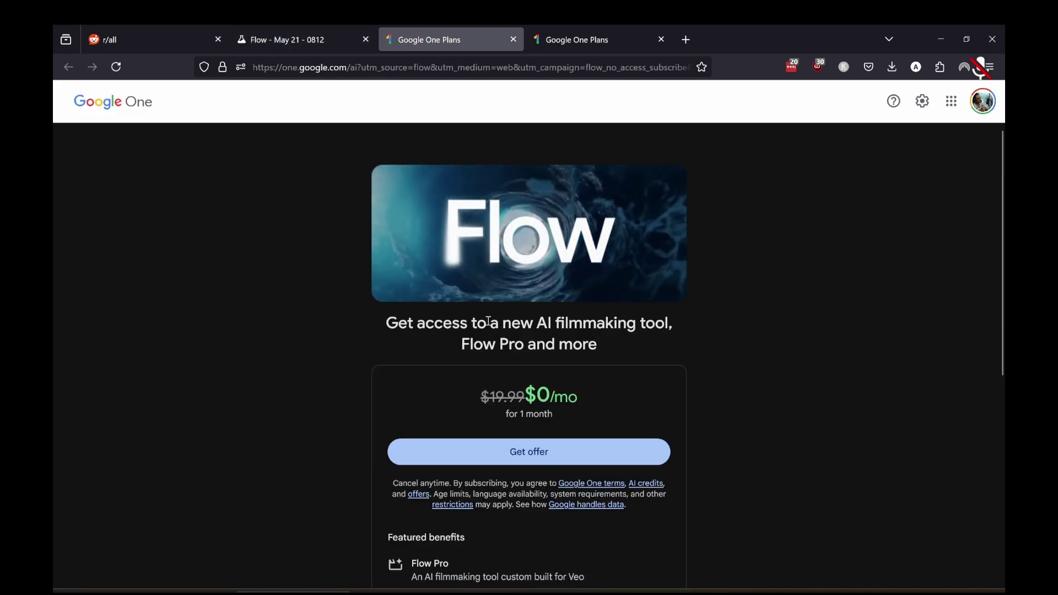
pyautogui.scroll(-4, 595, 338)
pyautogui.moveTo(596, 345)
pyautogui.mouseDown()
pyautogui.moveTo(545, 348)
pyautogui.moveTo(598, 357)
pyautogui.mouseUp()
pyautogui.click(348, 359)
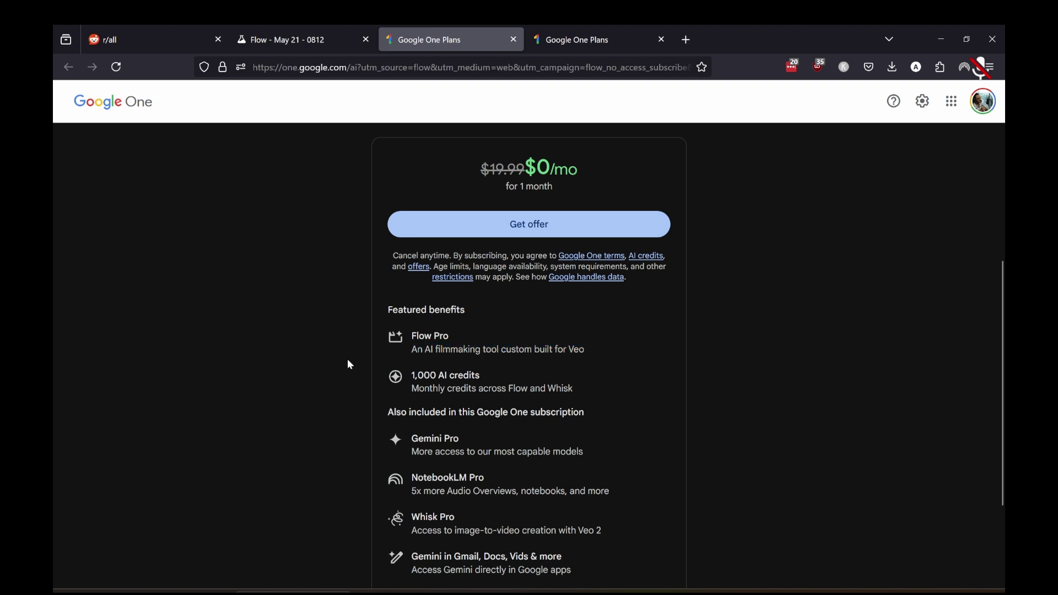
pyautogui.scroll(-3, 556, 407)
pyautogui.scroll(6, 557, 412)
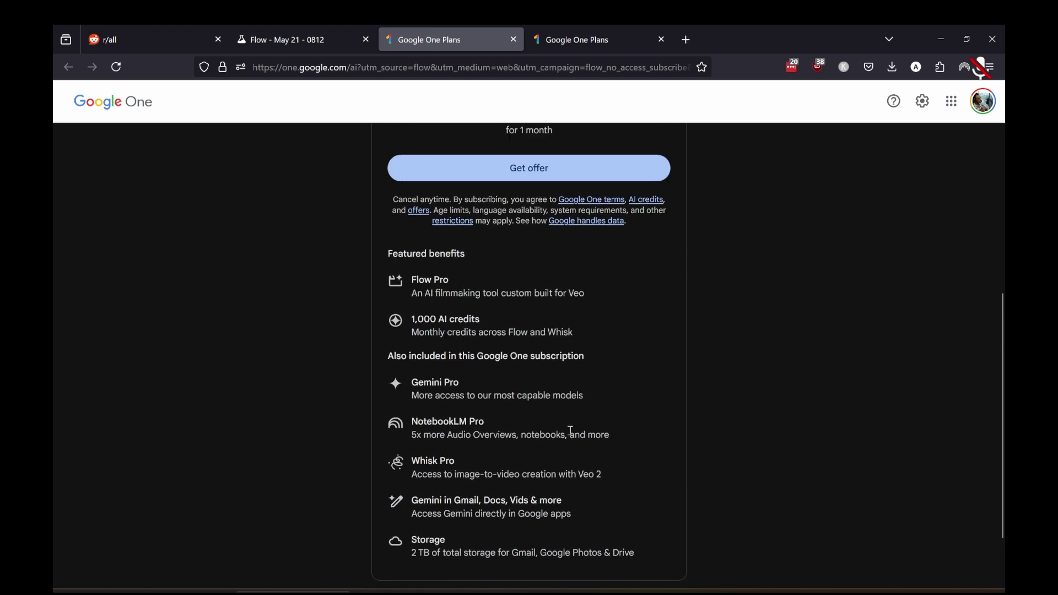
# Compare the Google AI plans and start purchasing Google AI Ultra
pyautogui.click(576, 39)
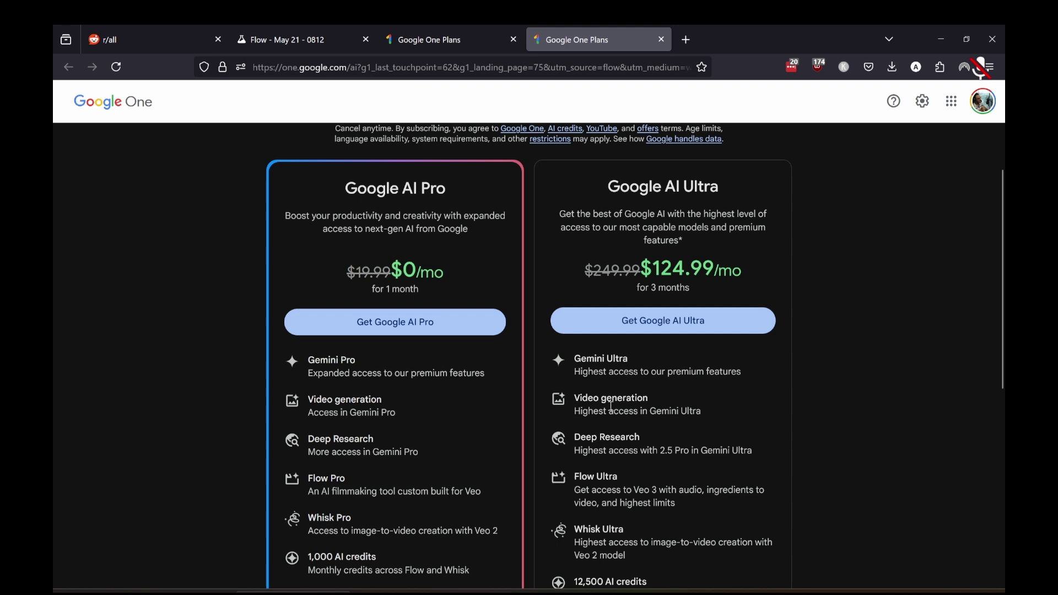
pyautogui.scroll(-3, 611, 407)
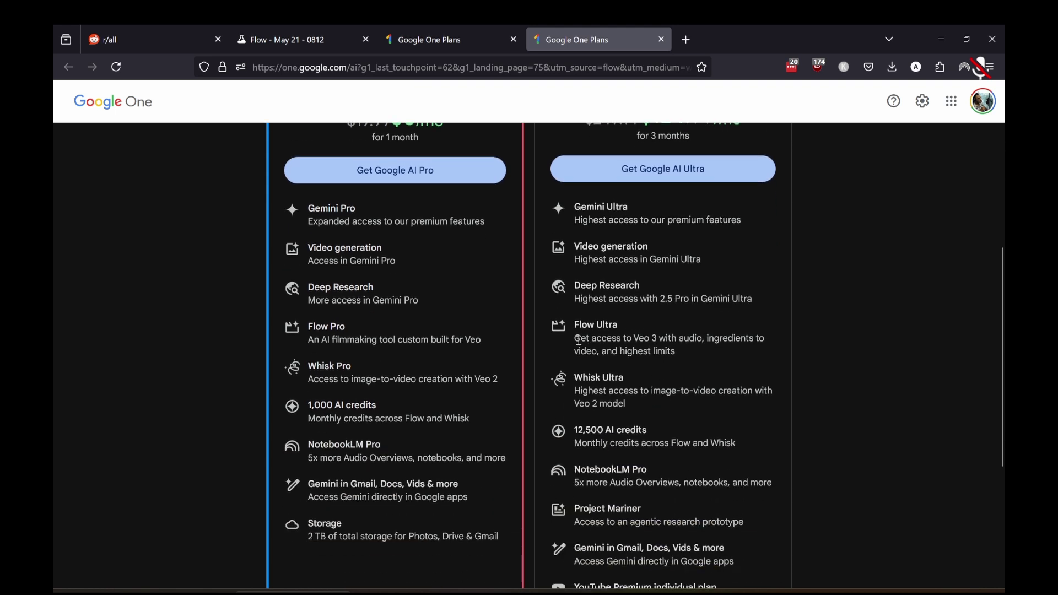
pyautogui.scroll(5, 692, 371)
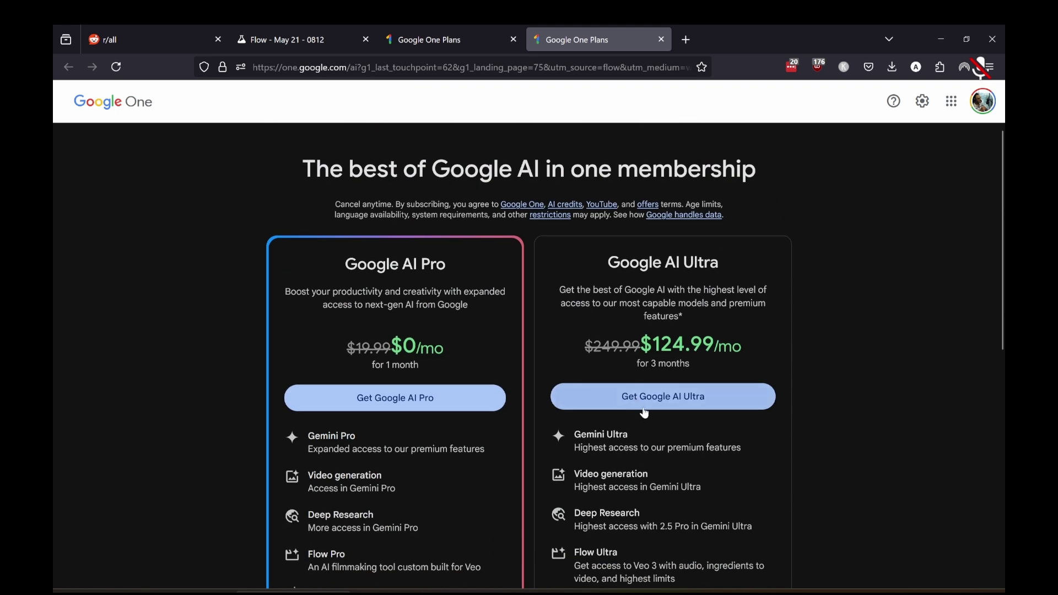
pyautogui.click(647, 407)
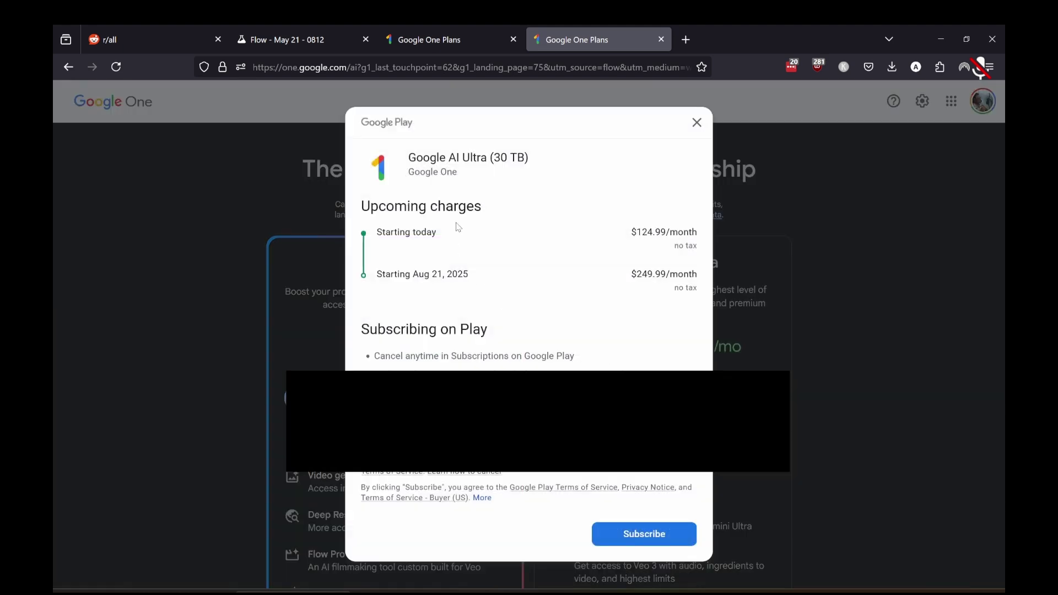
# Subscribe to Google AI Ultra at $124.99/month and dismiss the Subscribed confirmation
pyautogui.click(642, 534)
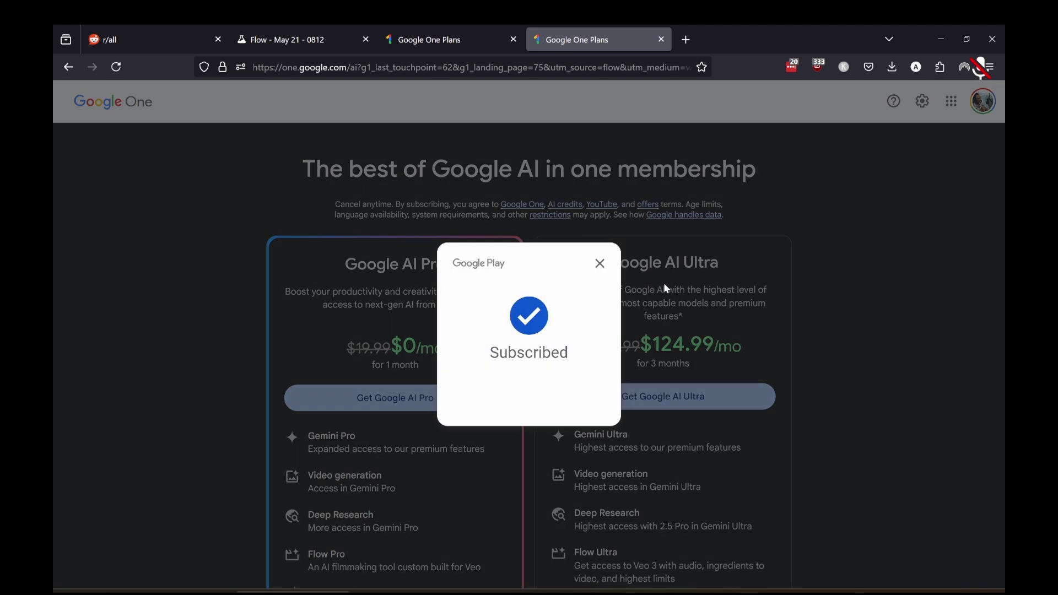
pyautogui.click(600, 264)
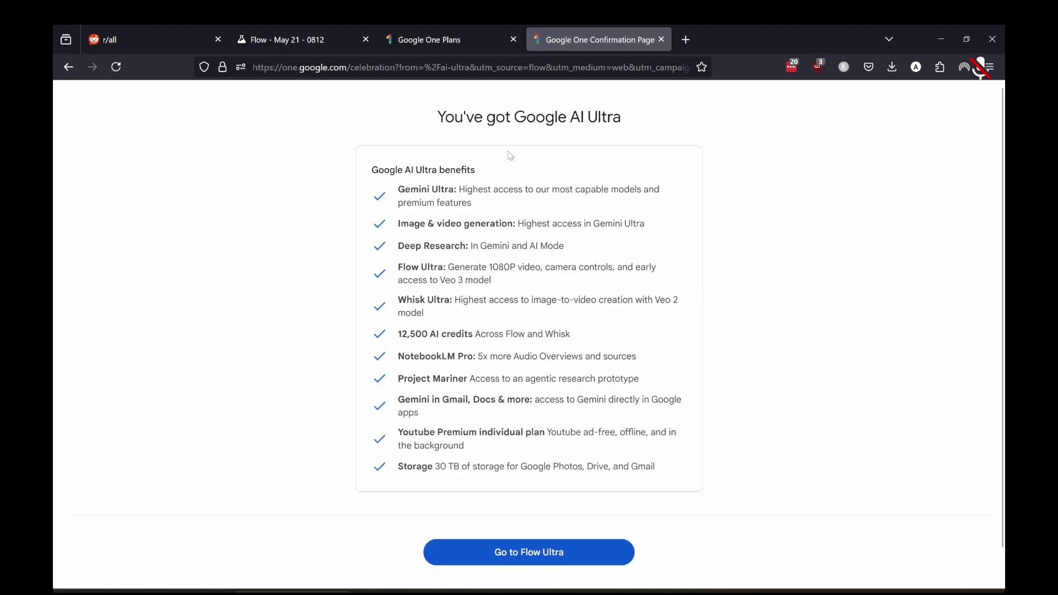
# Return to Flow with Ultra access, keep Text to Video, and check the AI credit balance
pyautogui.click(550, 546)
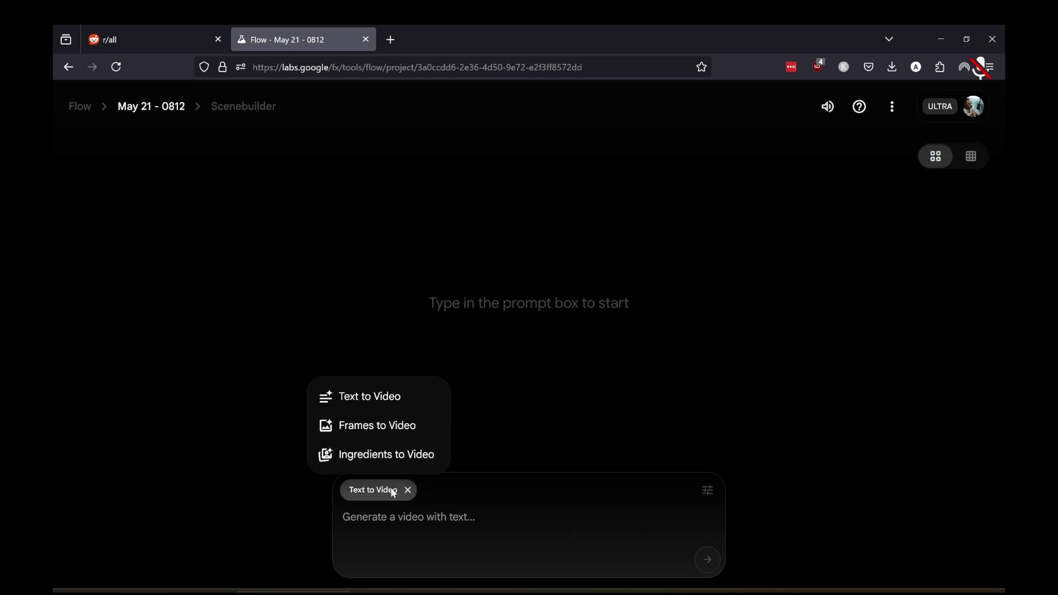
pyautogui.click(406, 399)
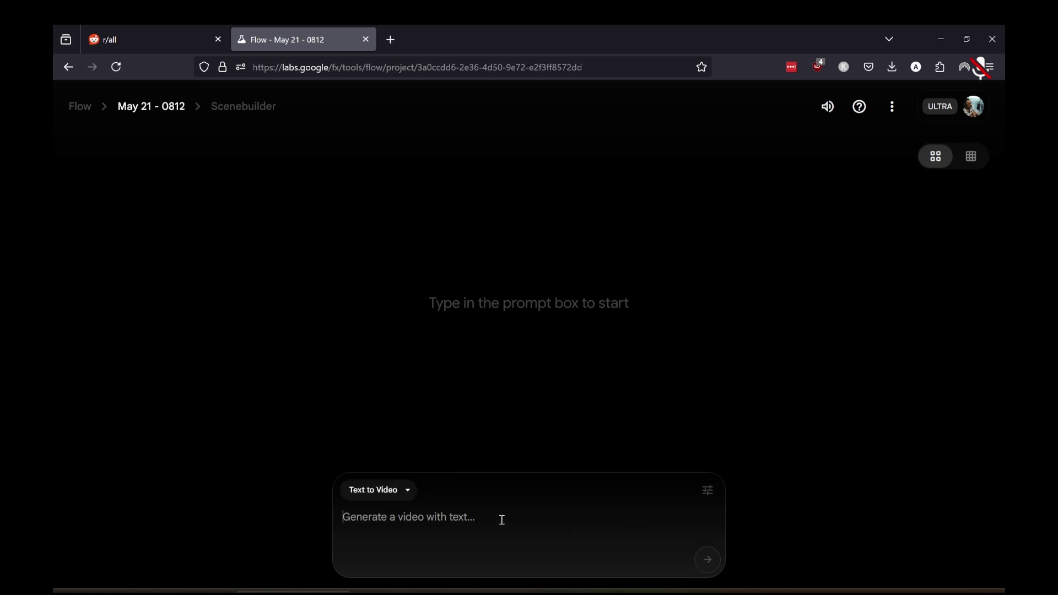
pyautogui.click(949, 116)
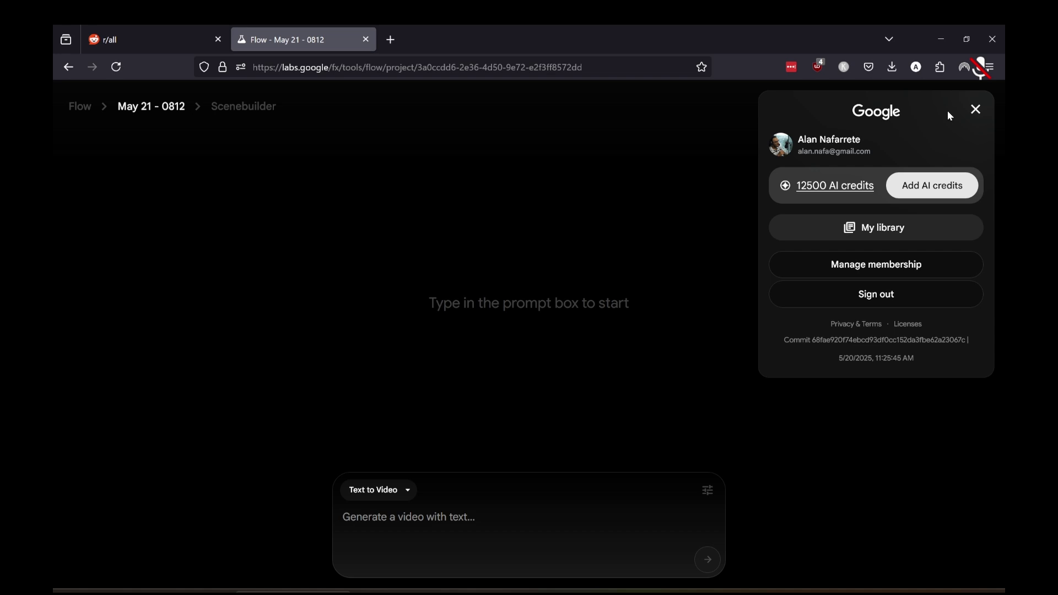
pyautogui.click(677, 446)
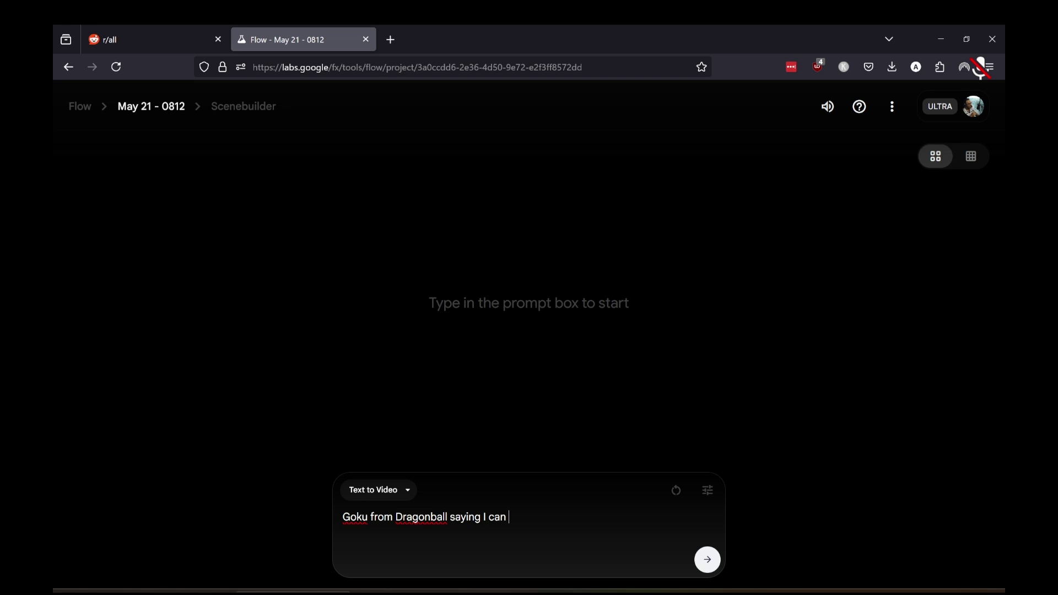
# Set outputs per prompt to 1 and quality to Highest Quality (Veo 3)
pyautogui.click(708, 491)
pyautogui.click(678, 366)
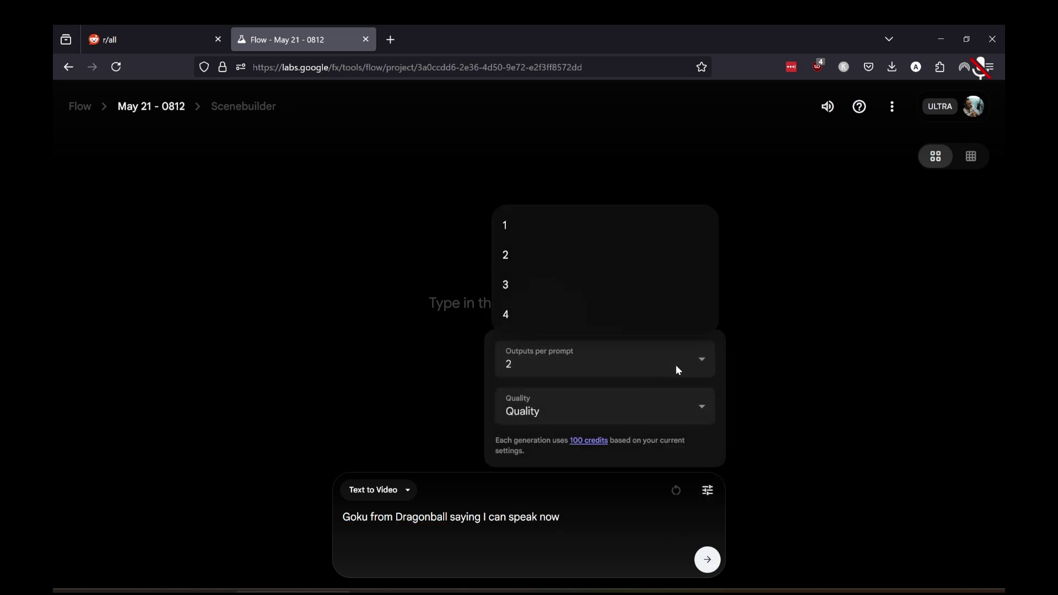
pyautogui.click(564, 232)
pyautogui.click(590, 407)
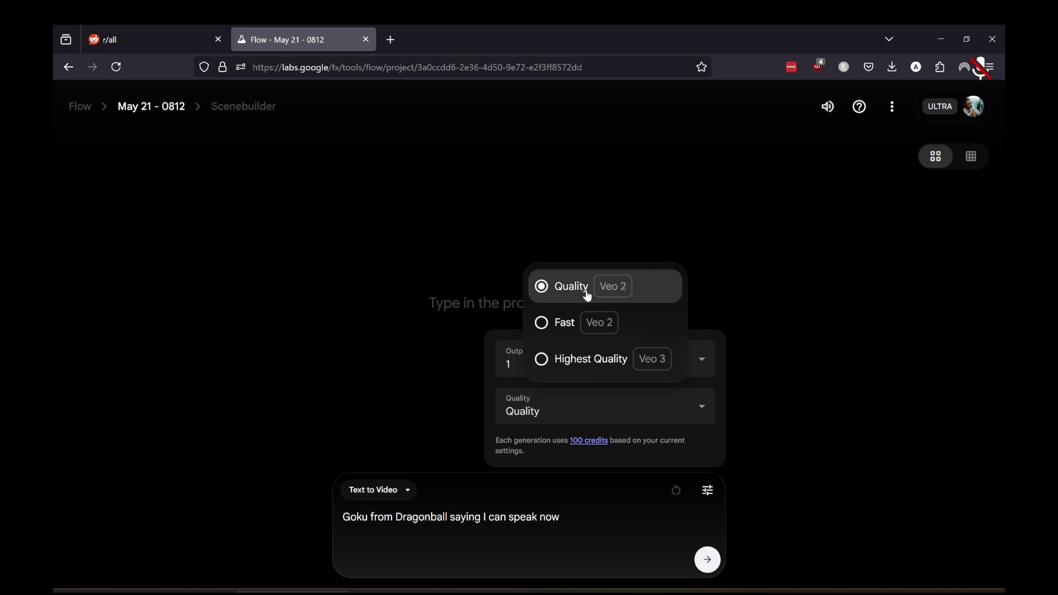
pyautogui.click(560, 361)
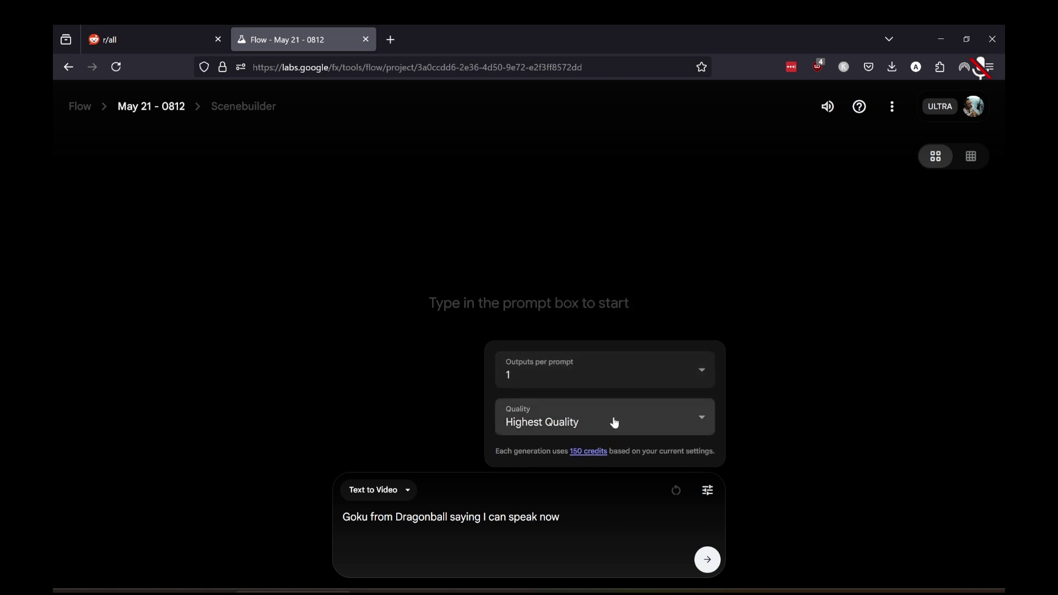
# Recheck the credit balance and open the help page on the 150-credit cost
pyautogui.click(975, 107)
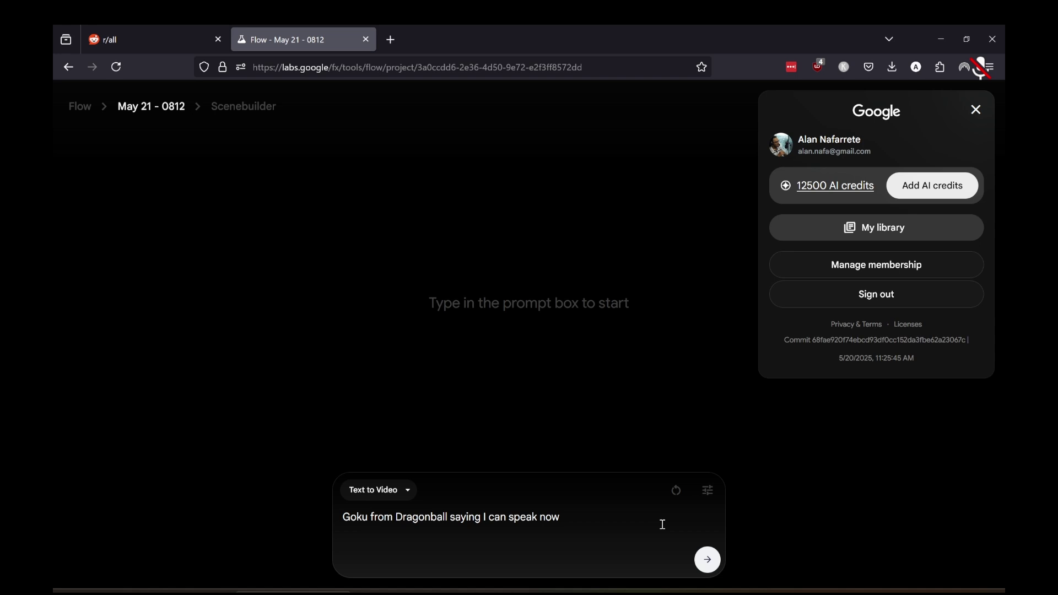
pyautogui.click(708, 490)
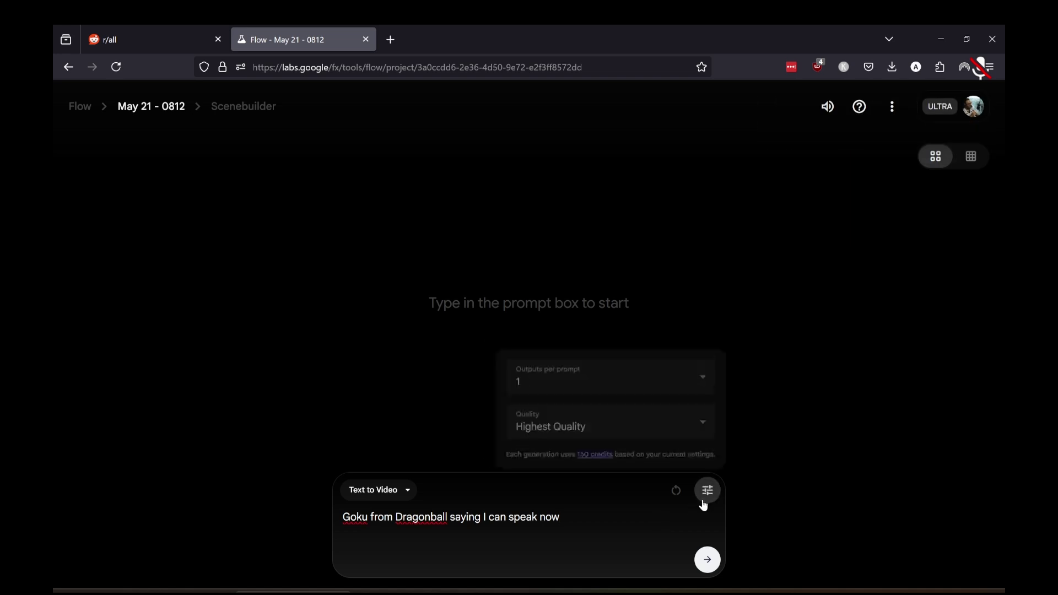
pyautogui.click(591, 454)
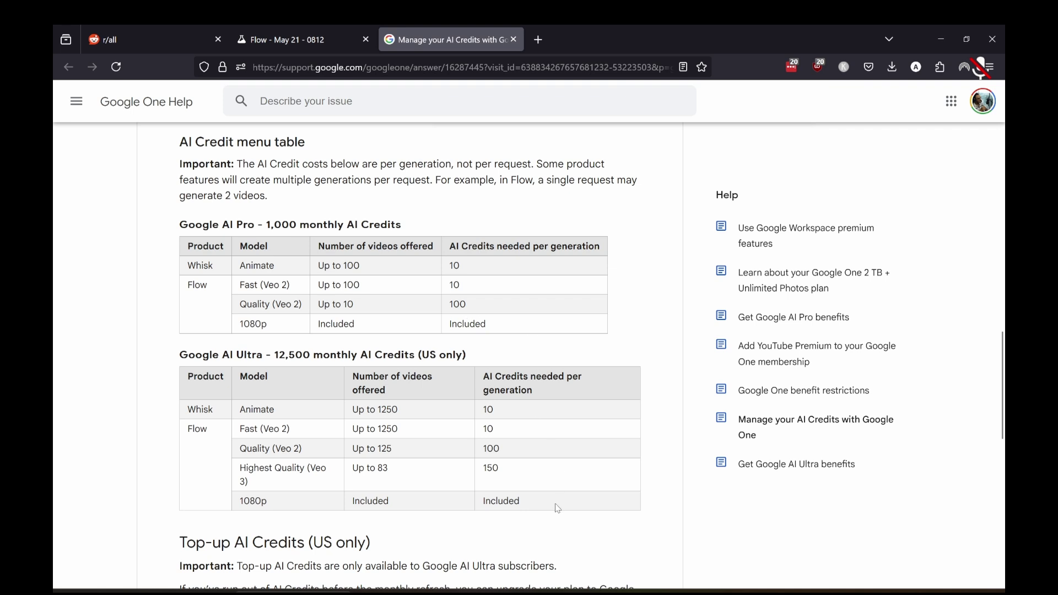
# Read the Veo 3 credit cost and top-up section, then close the help tab
pyautogui.moveTo(539, 473); pyautogui.dragTo(364, 466)
pyautogui.scroll(-5, 544, 499)
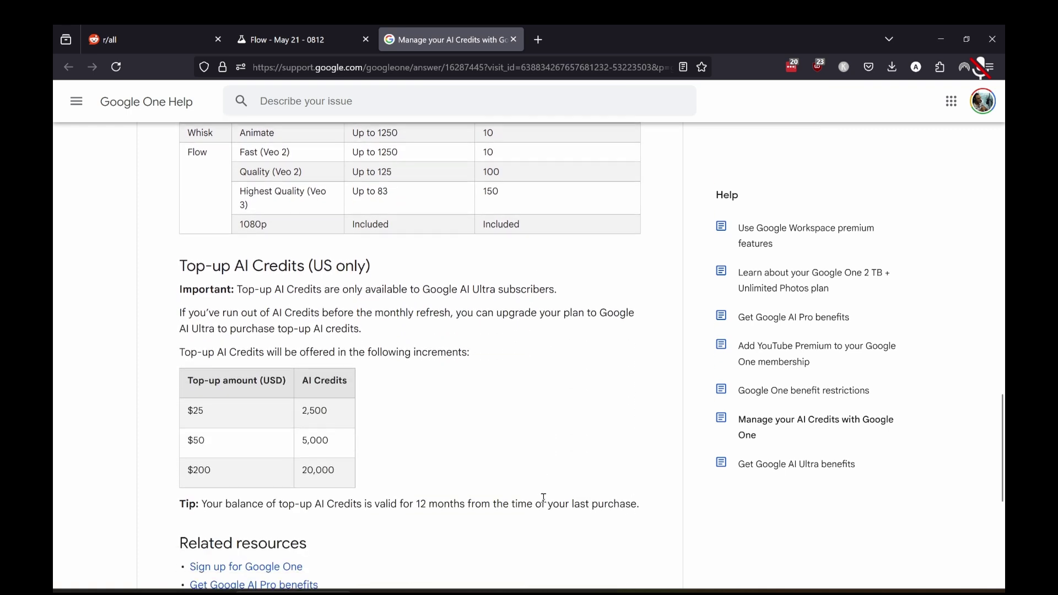
pyautogui.scroll(-5, 233, 402)
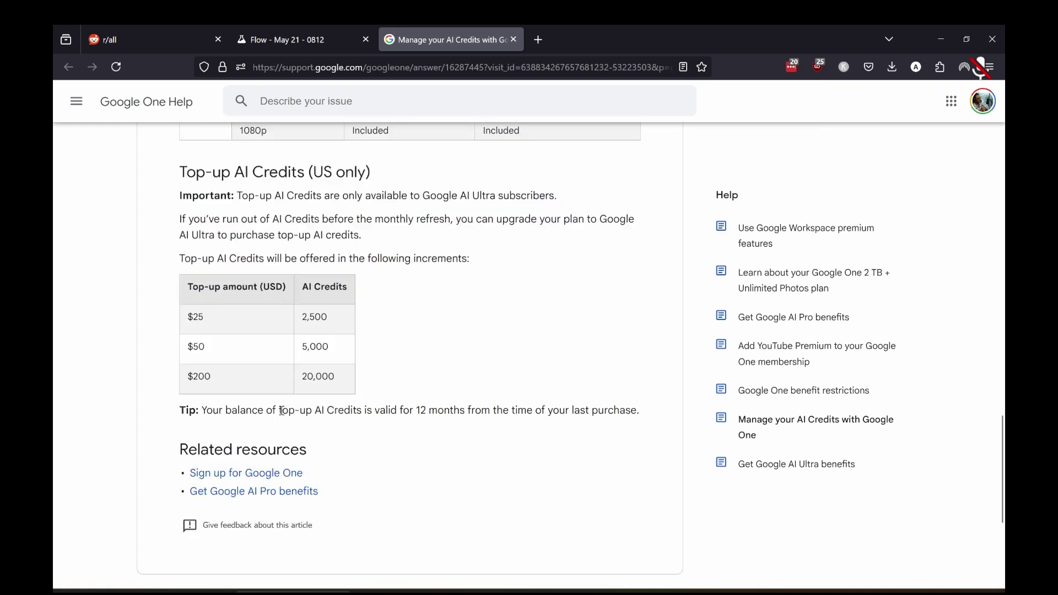
pyautogui.scroll(15, 398, 429)
pyautogui.scroll(1, 399, 428)
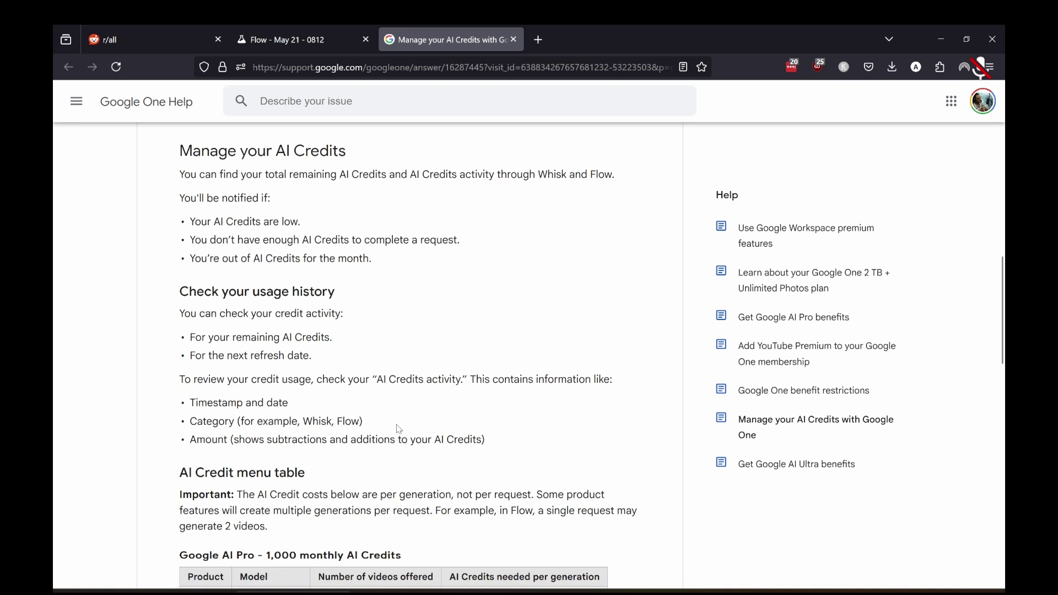
pyautogui.click(514, 39)
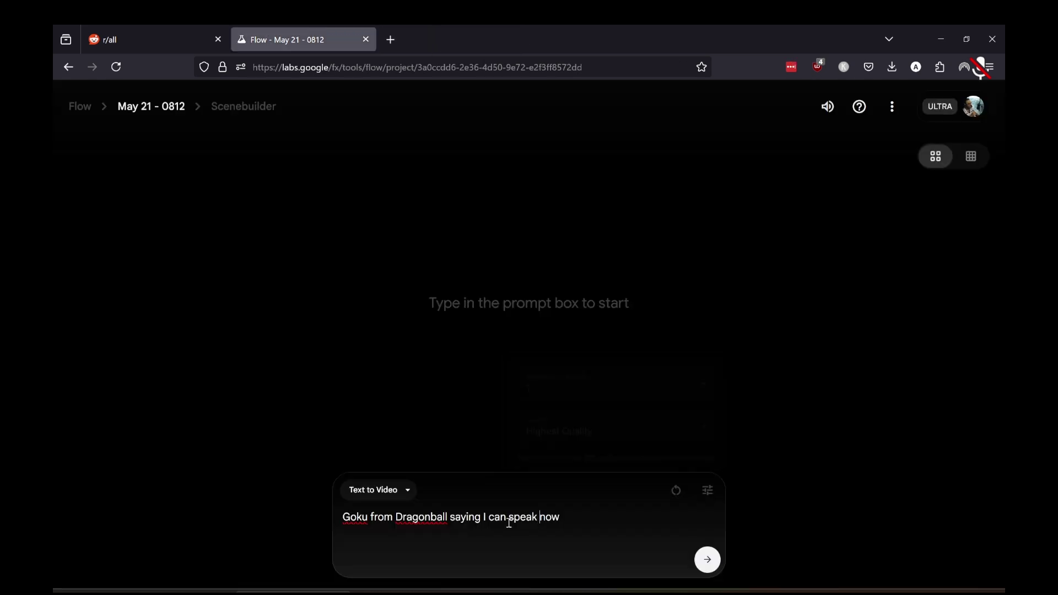
# Confirm the quality stays at Highest Quality (Veo 3)
pyautogui.moveTo(708, 489)
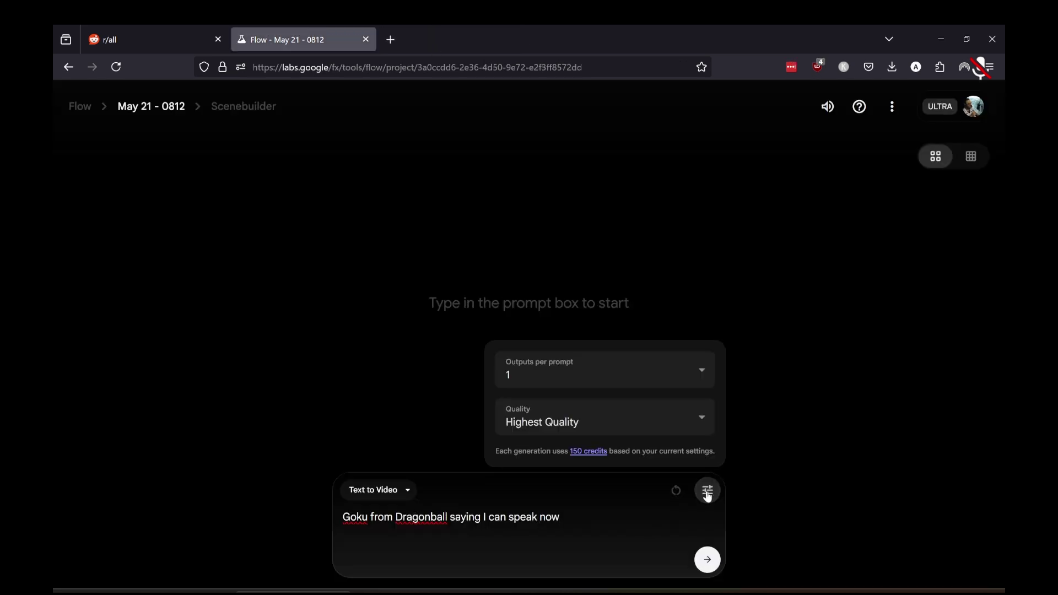
pyautogui.click(699, 381)
pyautogui.click(701, 419)
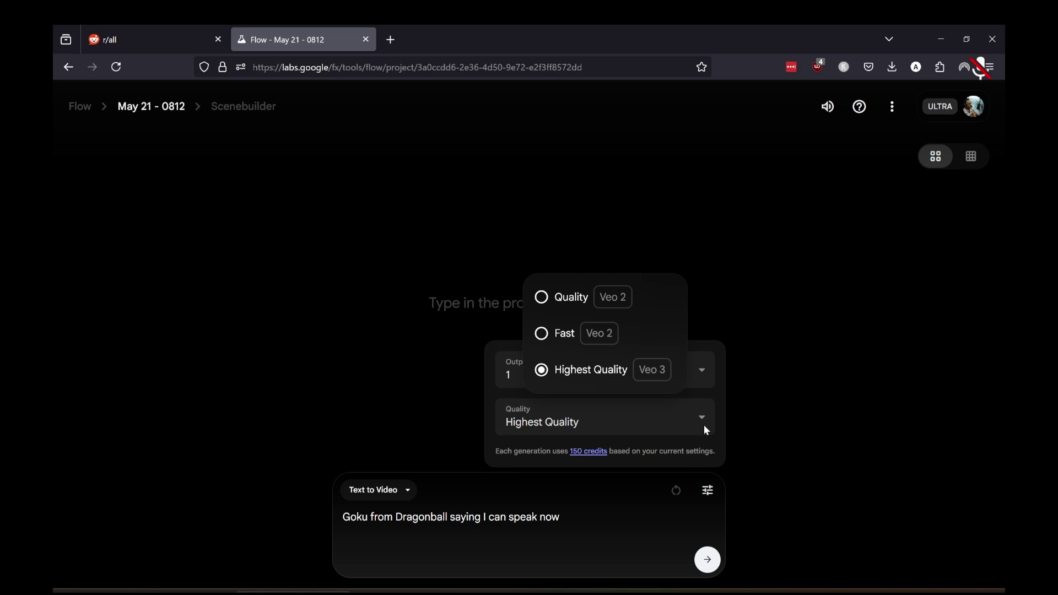
pyautogui.click(597, 397)
# Keep Text to Video mode, generate the Goku clip, and open a new browser tab
pyautogui.click(368, 492)
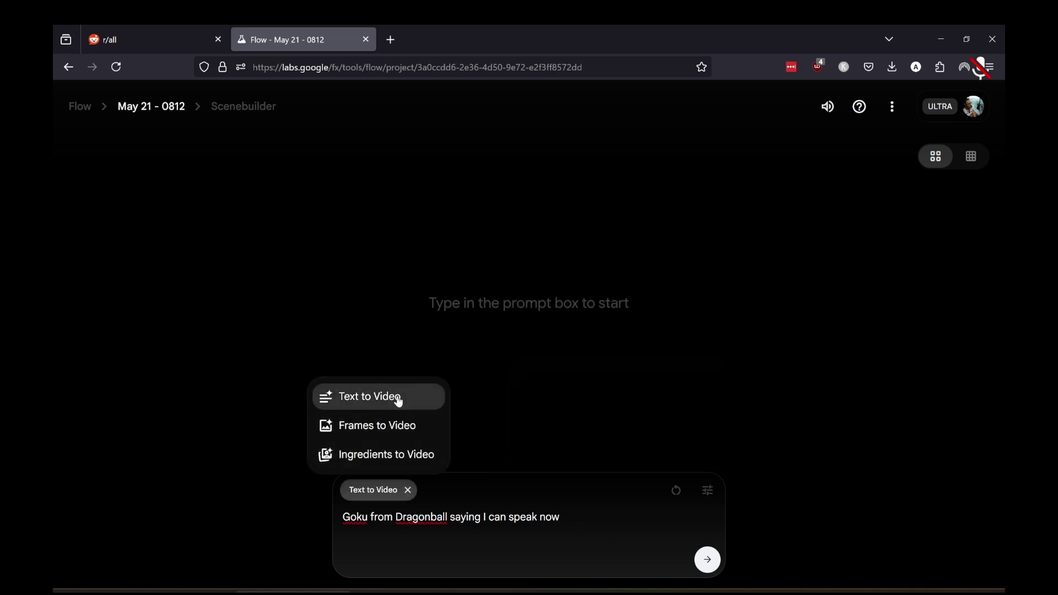
pyautogui.click(711, 568)
pyautogui.click(708, 560)
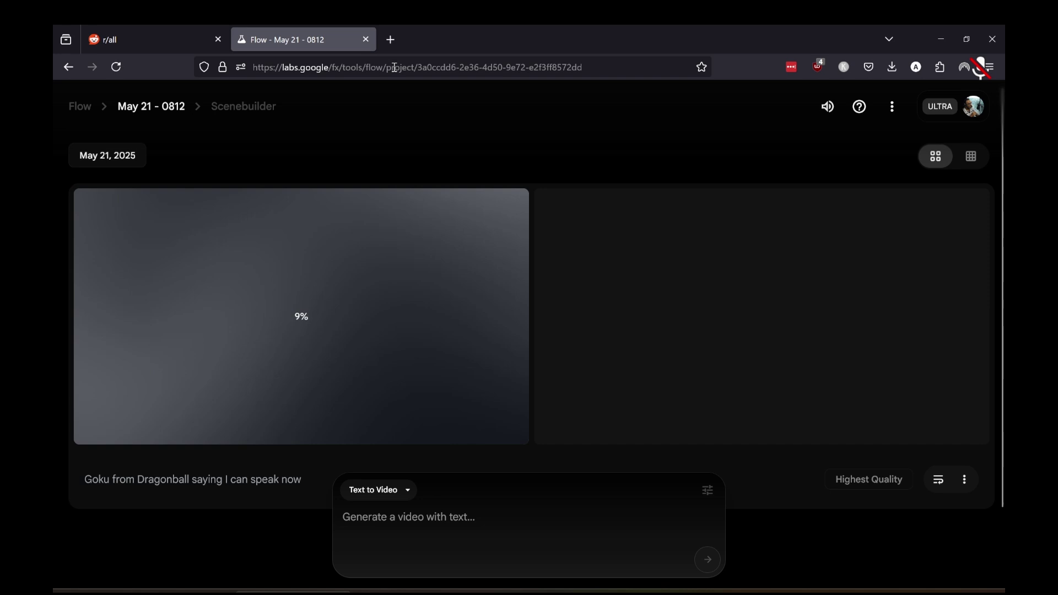
pyautogui.hotkey('ctrl', 't')
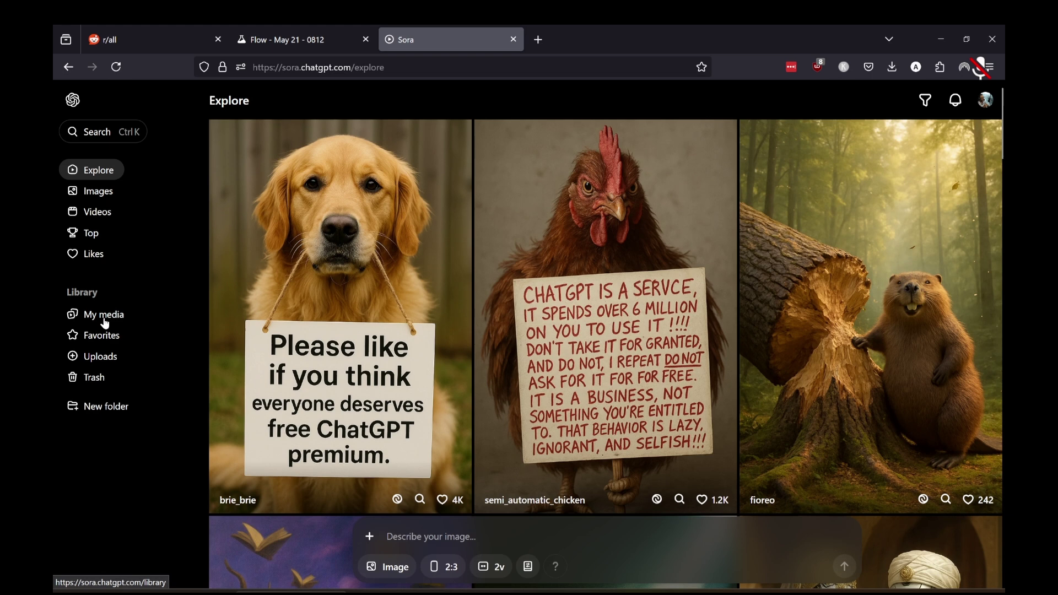
# Browse Sora's My media past generations, including the Settlers of Catan and whiteboard videos
pyautogui.click(104, 323)
pyautogui.scroll(-10, 574, 301)
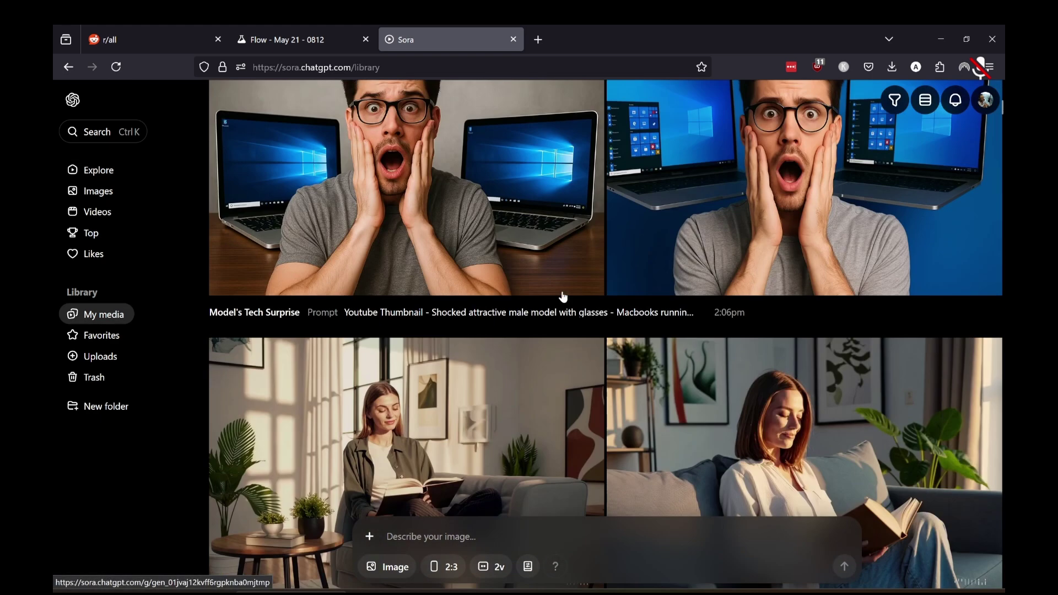
pyautogui.scroll(2, 531, 340)
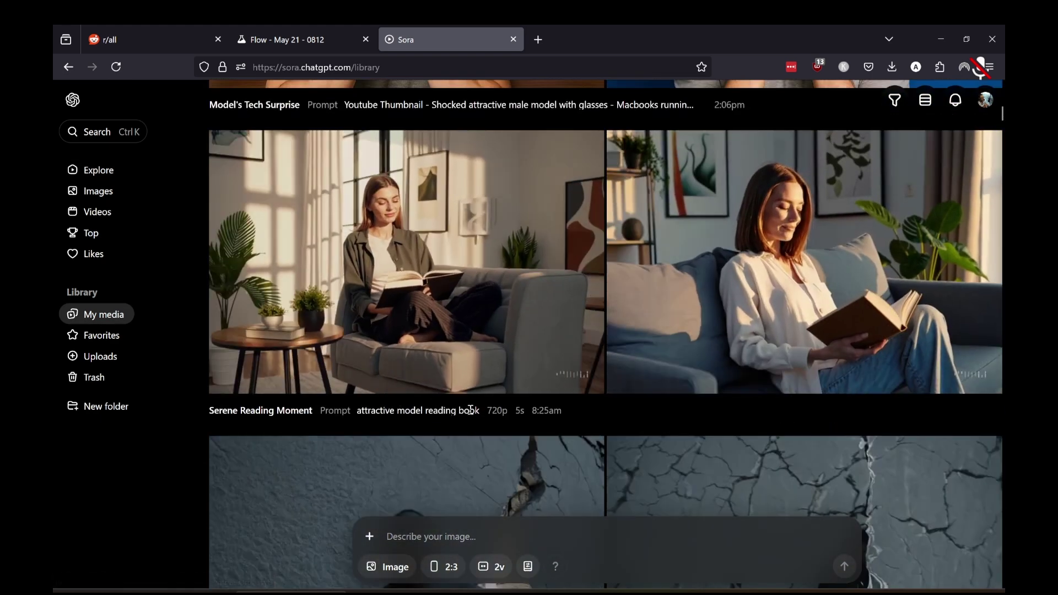
pyautogui.scroll(-6, 471, 409)
pyautogui.scroll(-12, 418, 373)
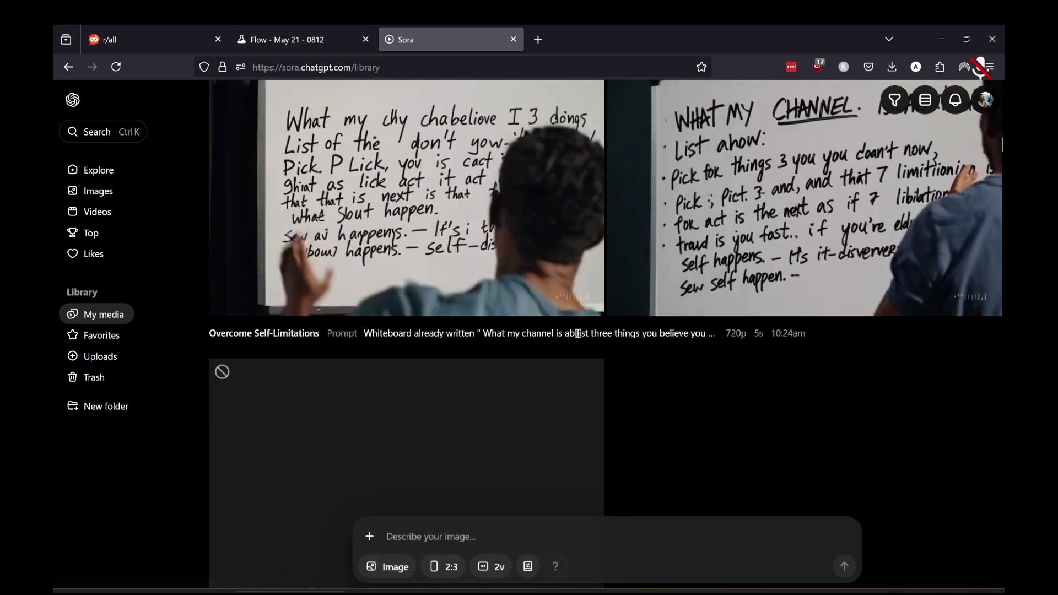
pyautogui.scroll(-10, 713, 346)
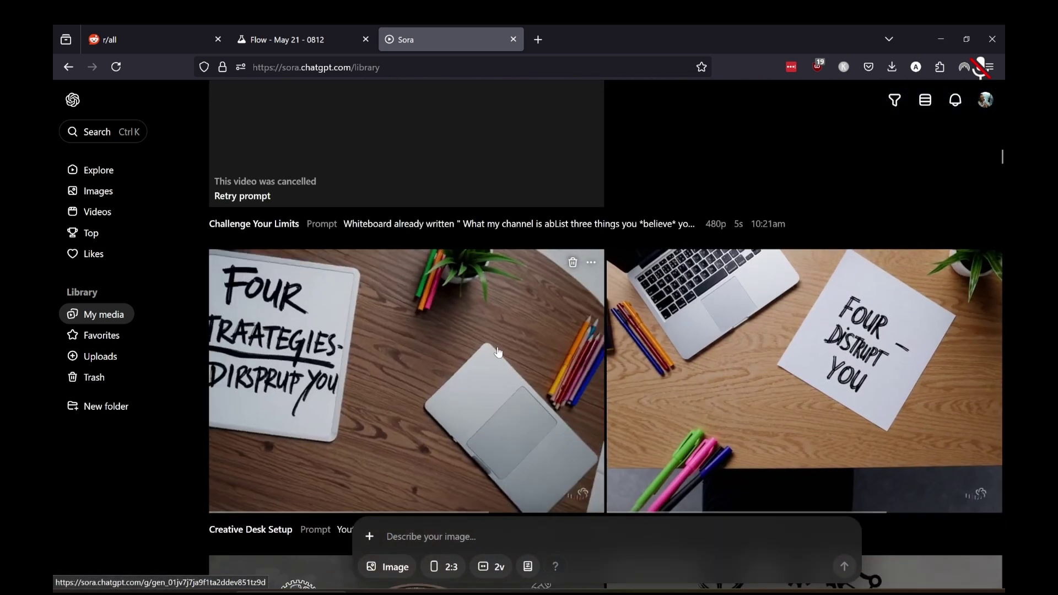
pyautogui.scroll(-9, 784, 374)
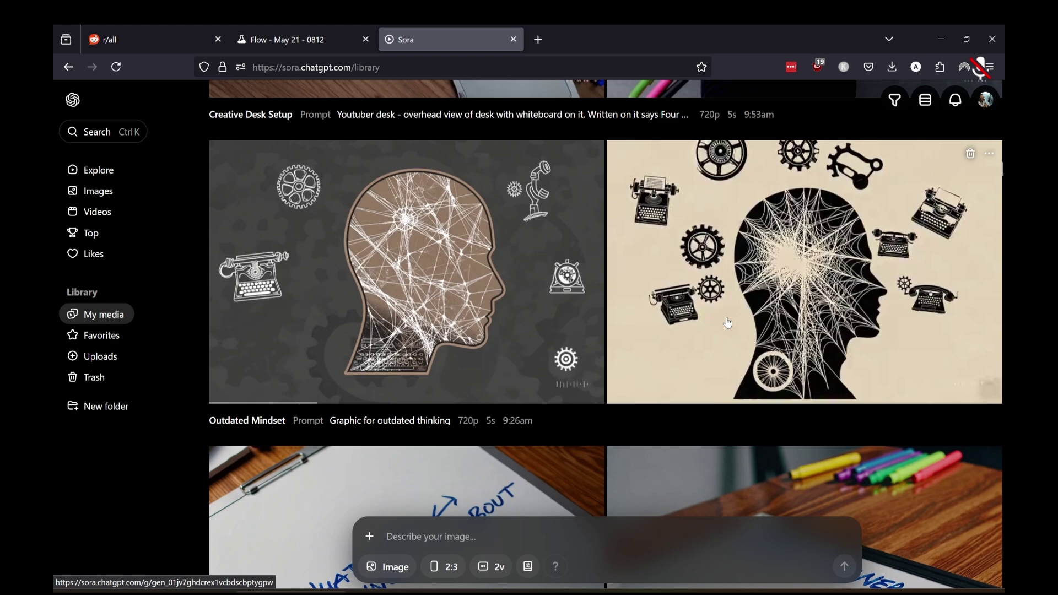
pyautogui.scroll(-7, 719, 324)
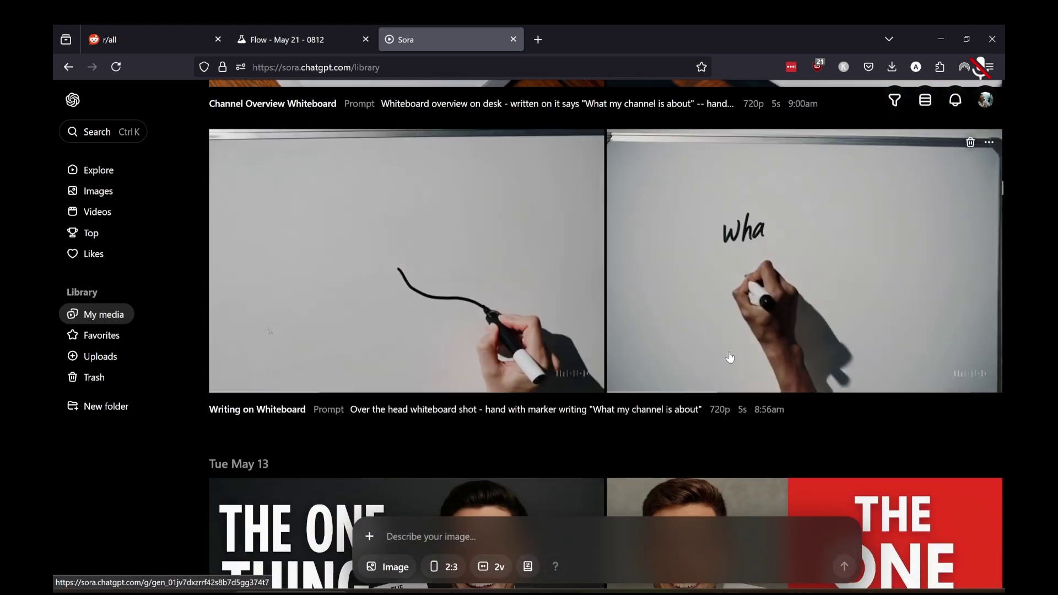
pyautogui.scroll(-4, 496, 317)
pyautogui.scroll(-6, 496, 320)
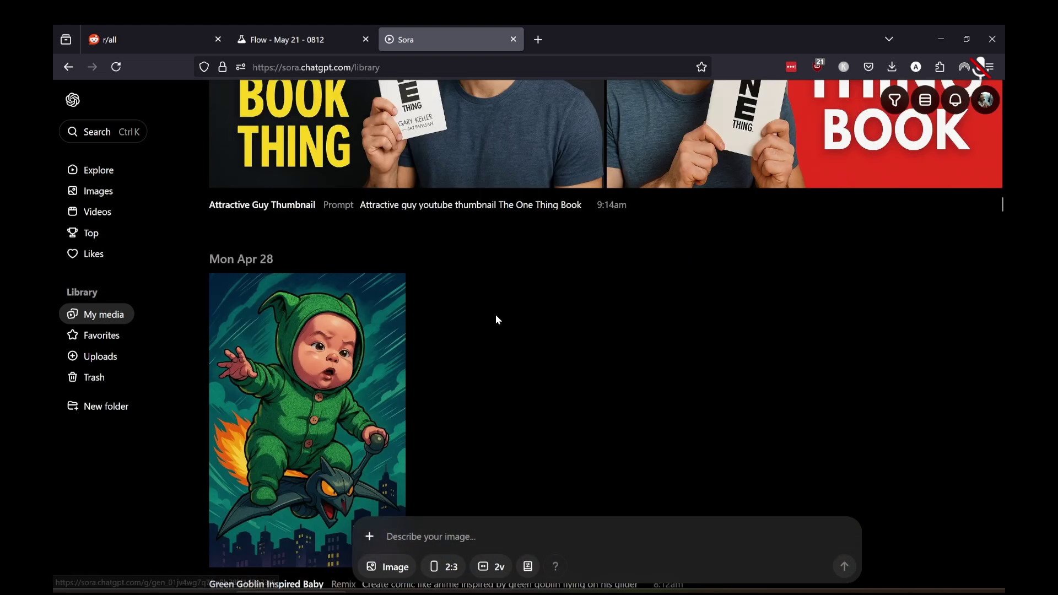
pyautogui.scroll(20, 498, 320)
pyautogui.scroll(10, 505, 323)
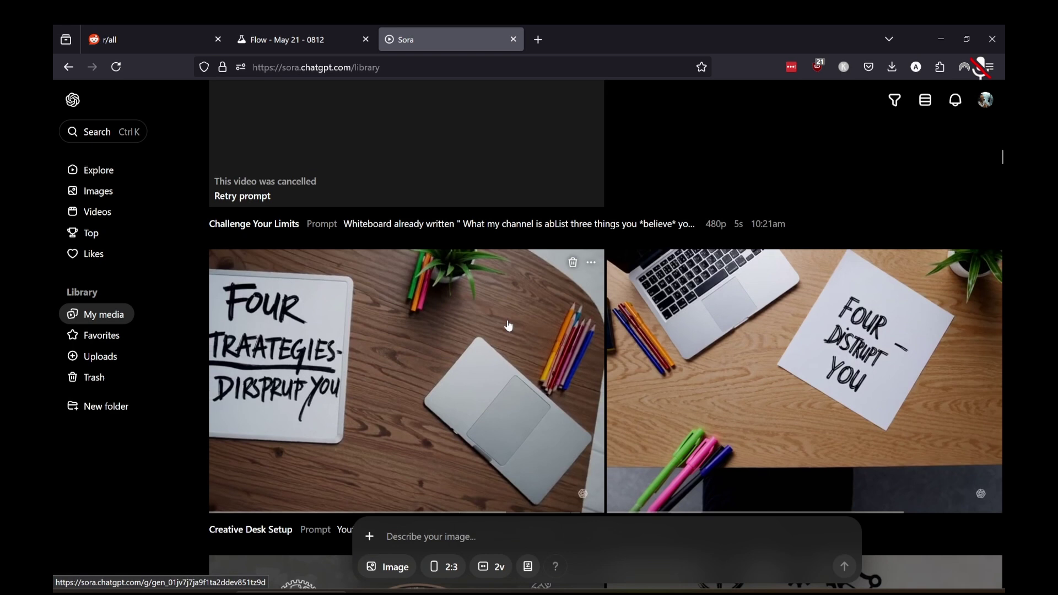
pyautogui.scroll(-5, 509, 325)
pyautogui.scroll(6, 513, 328)
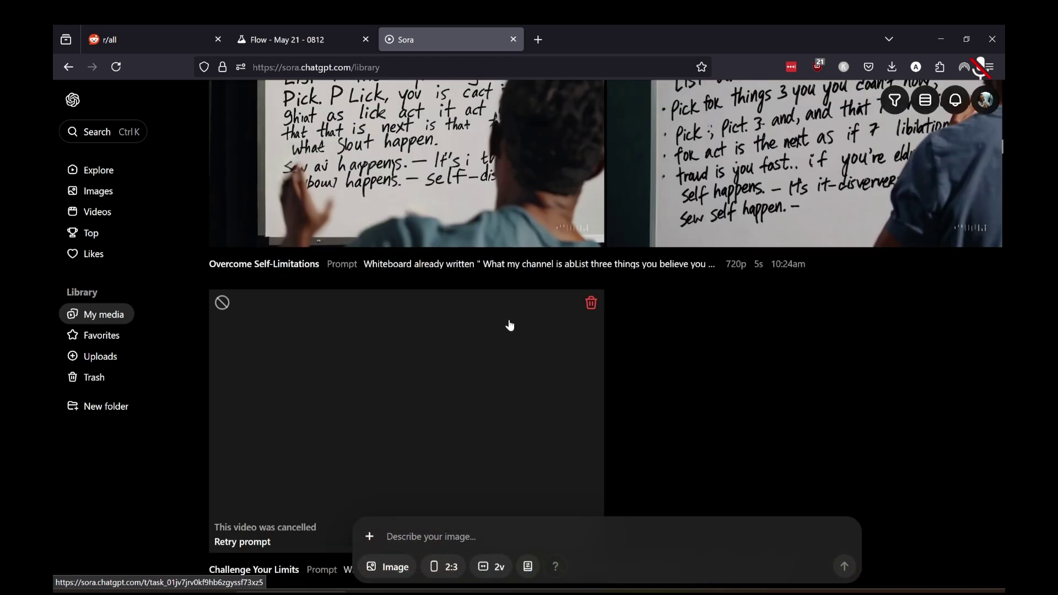
pyautogui.scroll(15, 586, 363)
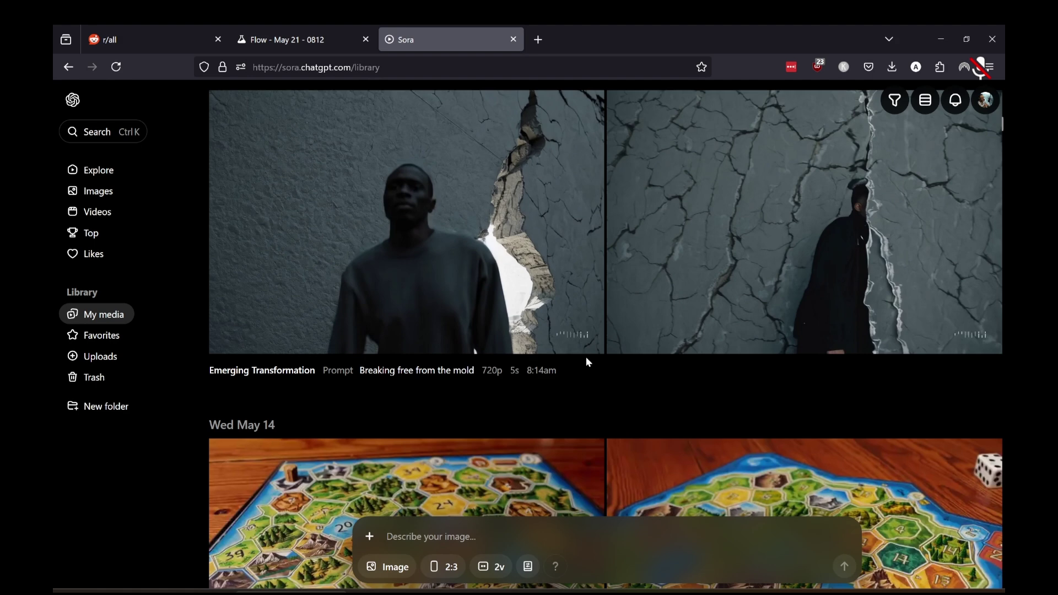
pyautogui.scroll(-18, 587, 357)
pyautogui.scroll(20, 595, 363)
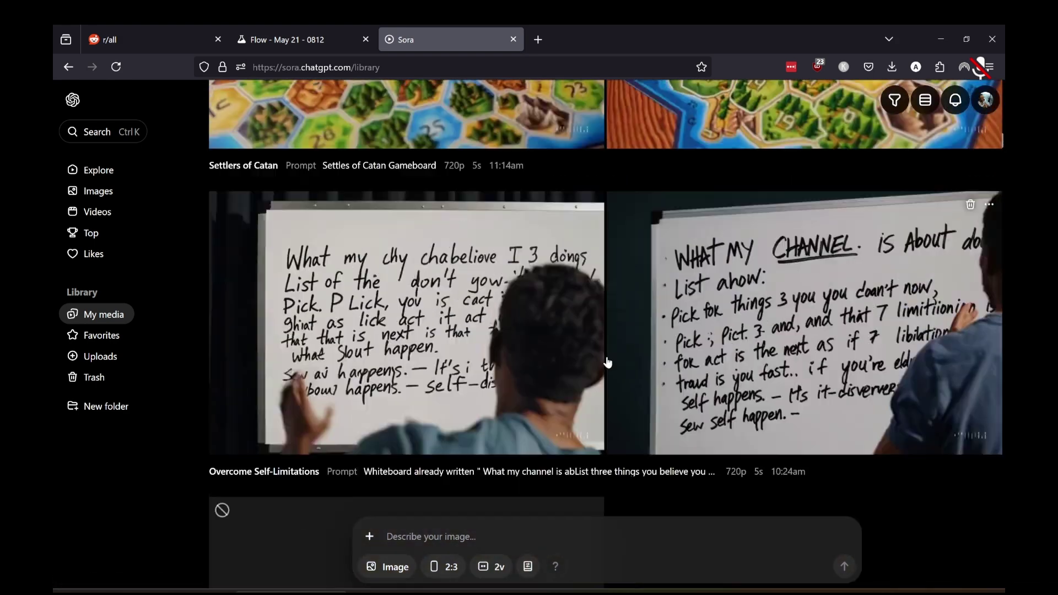
pyautogui.scroll(-14, 607, 359)
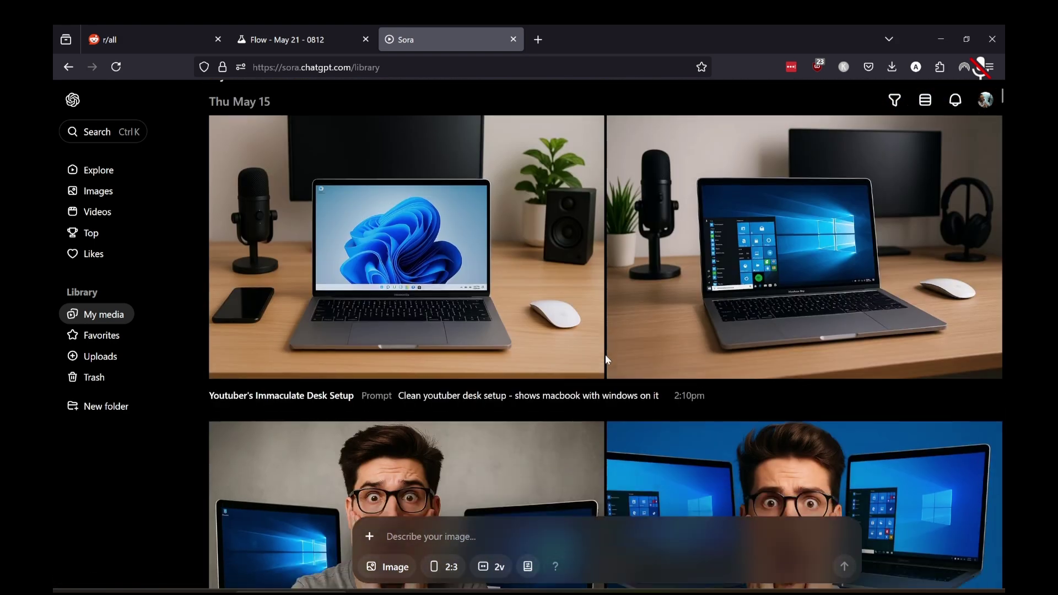
pyautogui.scroll(-18, 559, 325)
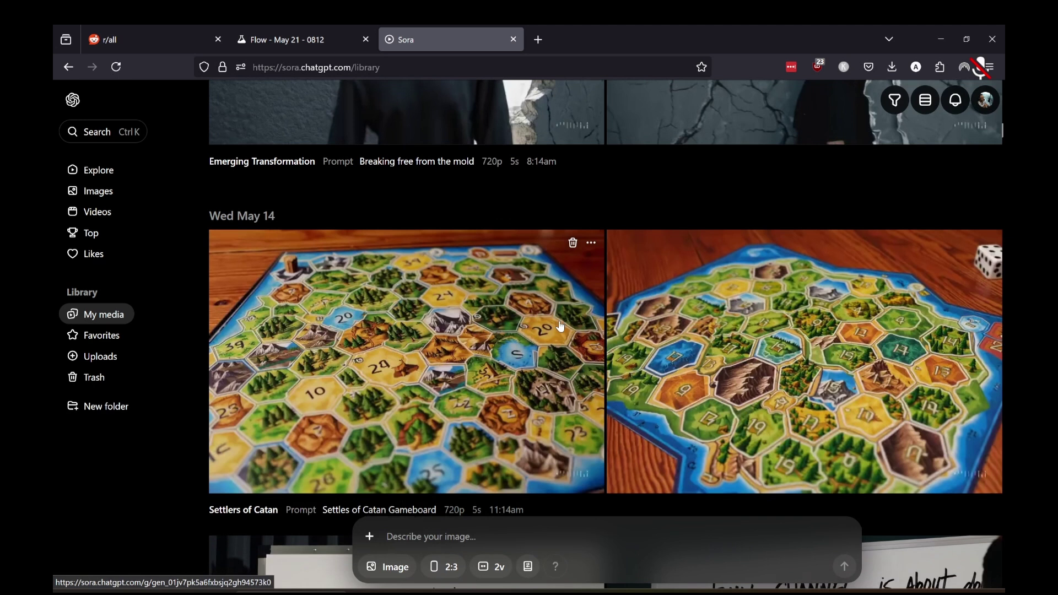
pyautogui.scroll(1, 686, 319)
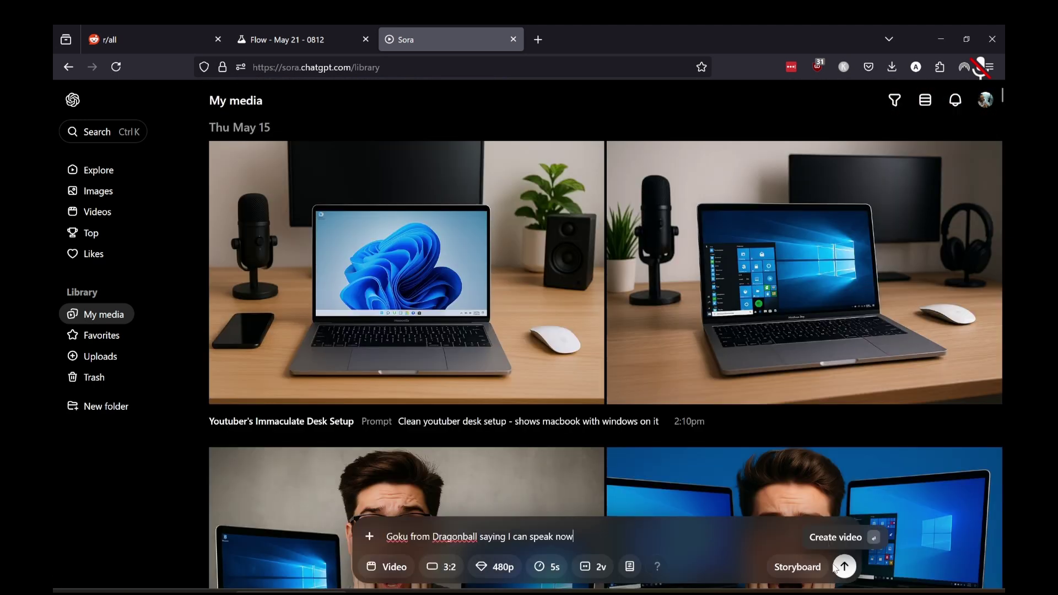
# Submit the Goku prompt in Sora at 480p, 5s and check the generation queue
pyautogui.click(843, 568)
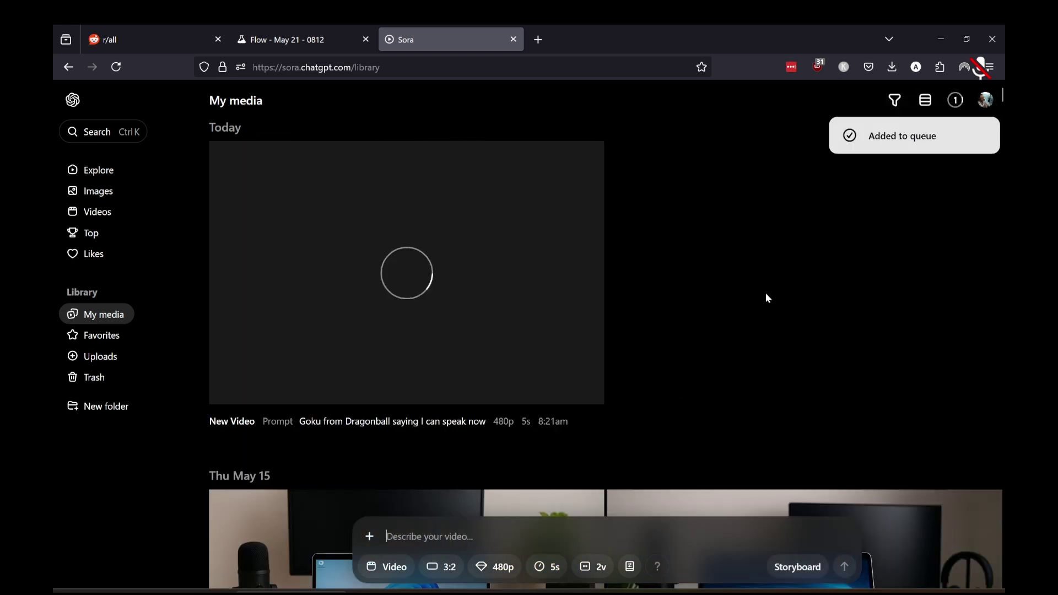
pyautogui.click(962, 104)
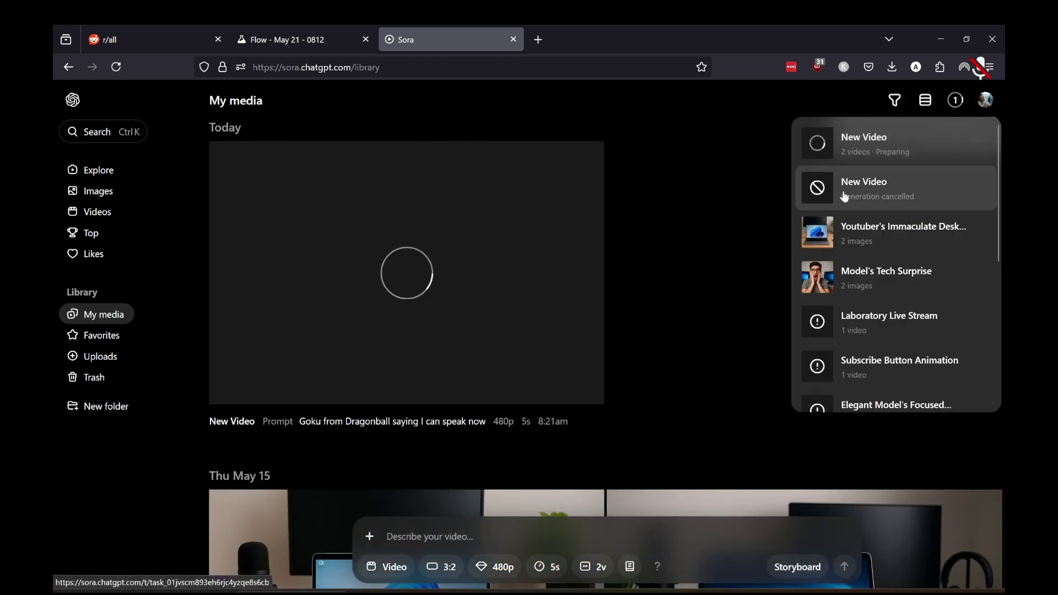
pyautogui.click(699, 277)
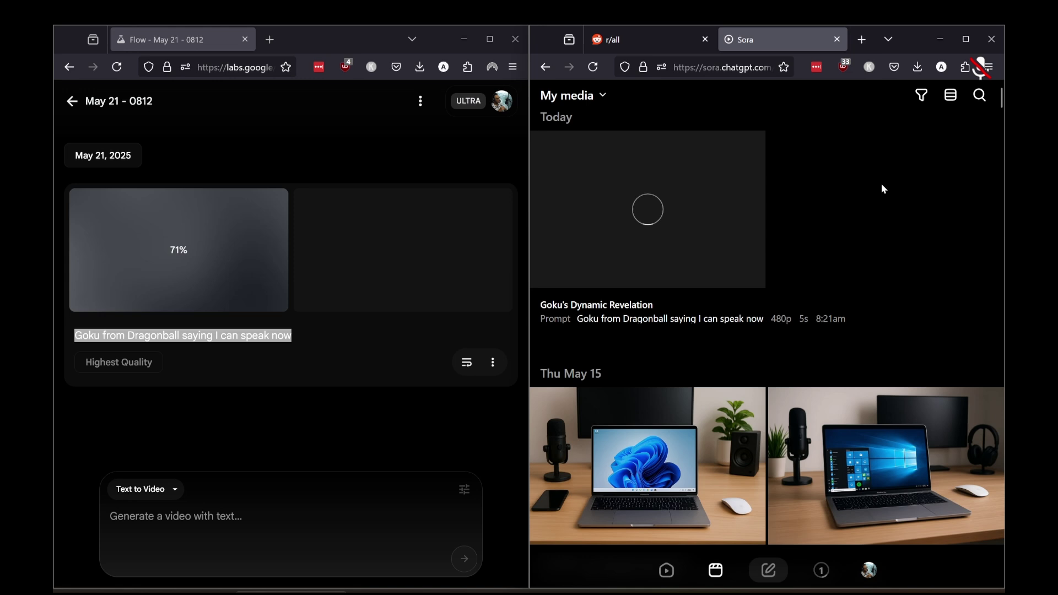
# Play Sora's finished Goku video, then maximize the Flow window showing its finished clip
pyautogui.click(954, 100)
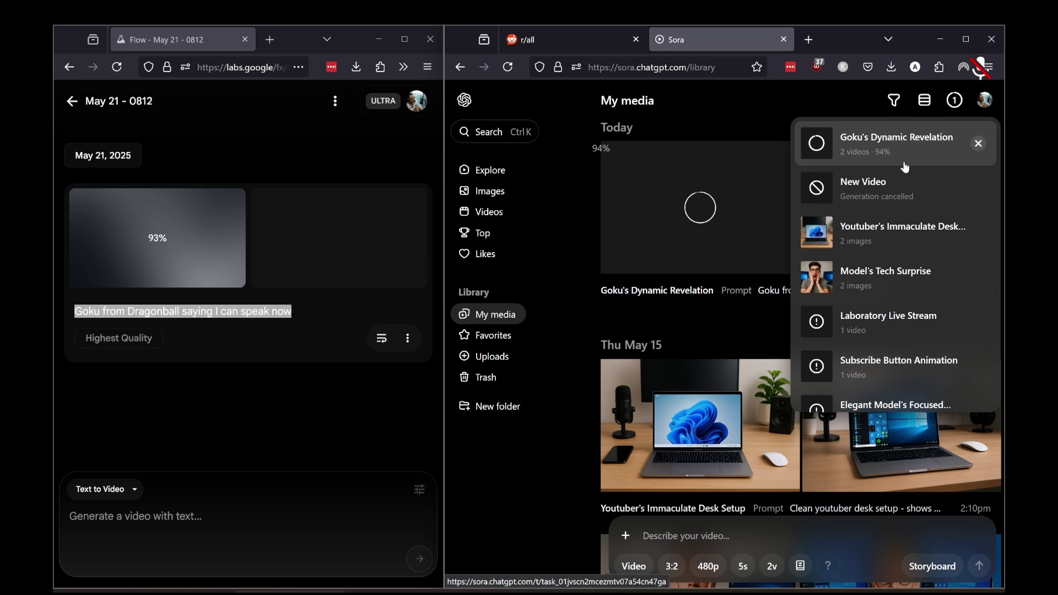
pyautogui.click(735, 123)
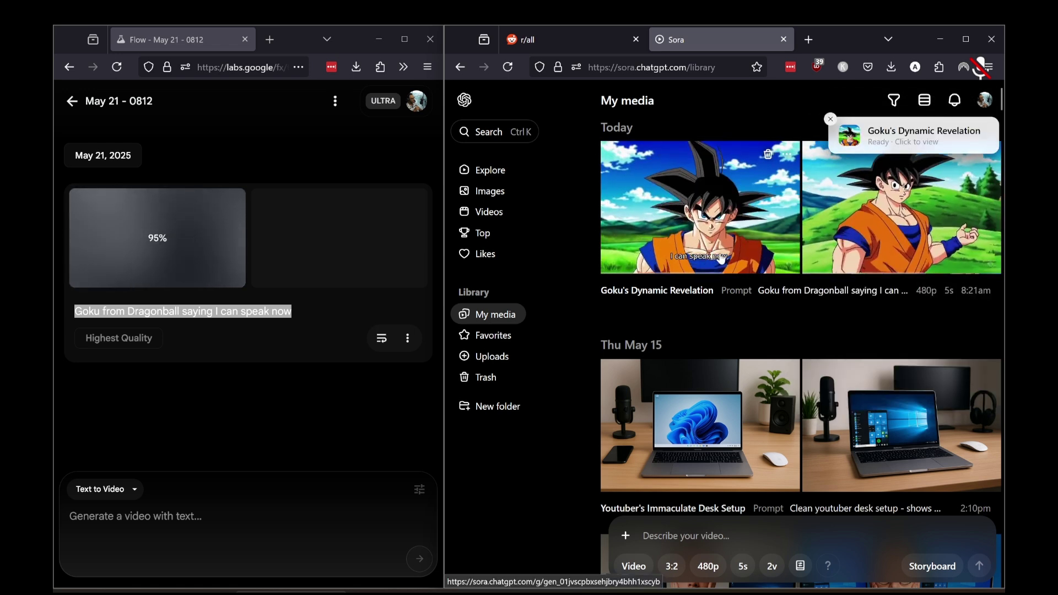
pyautogui.click(651, 234)
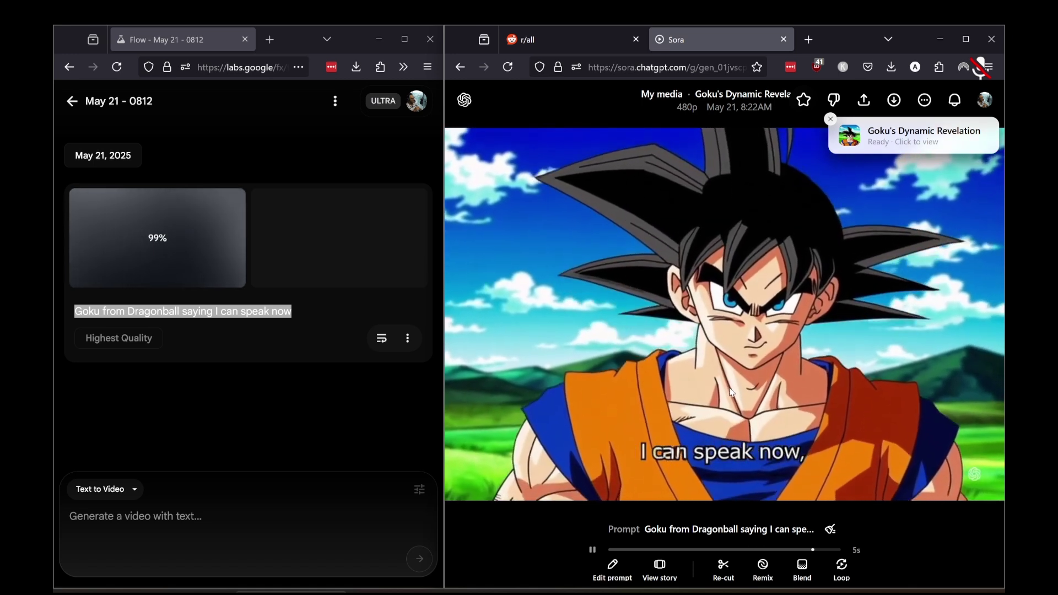
pyautogui.press('Escape')
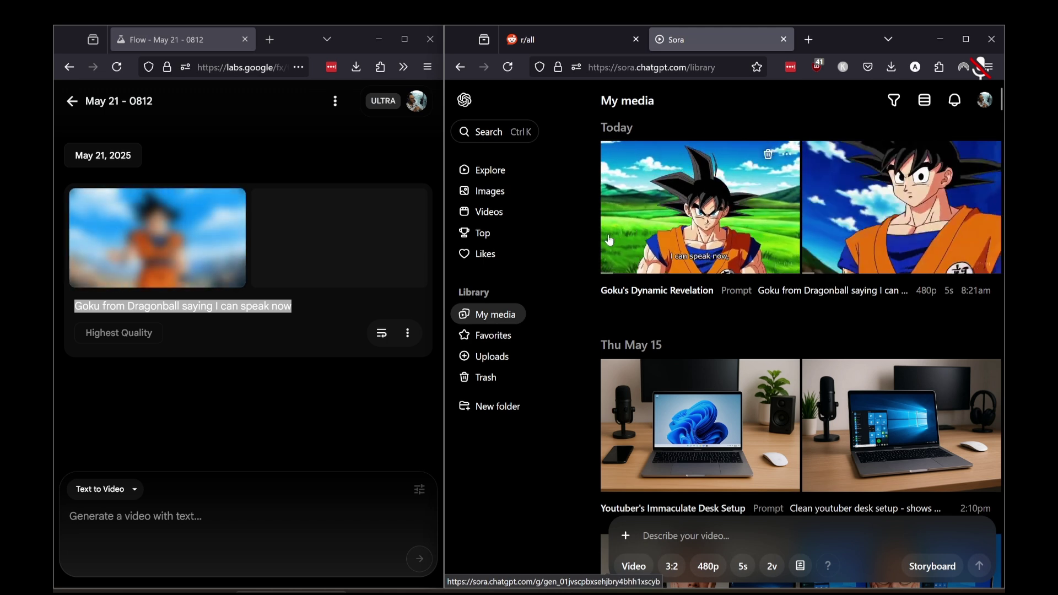
pyautogui.click(189, 239)
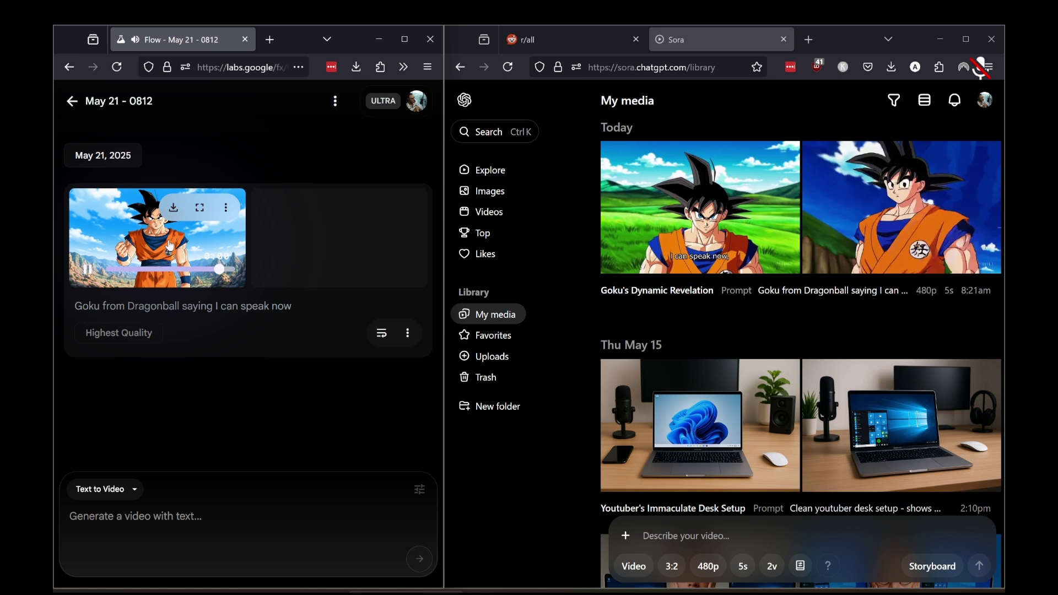
pyautogui.doubleClick(296, 40)
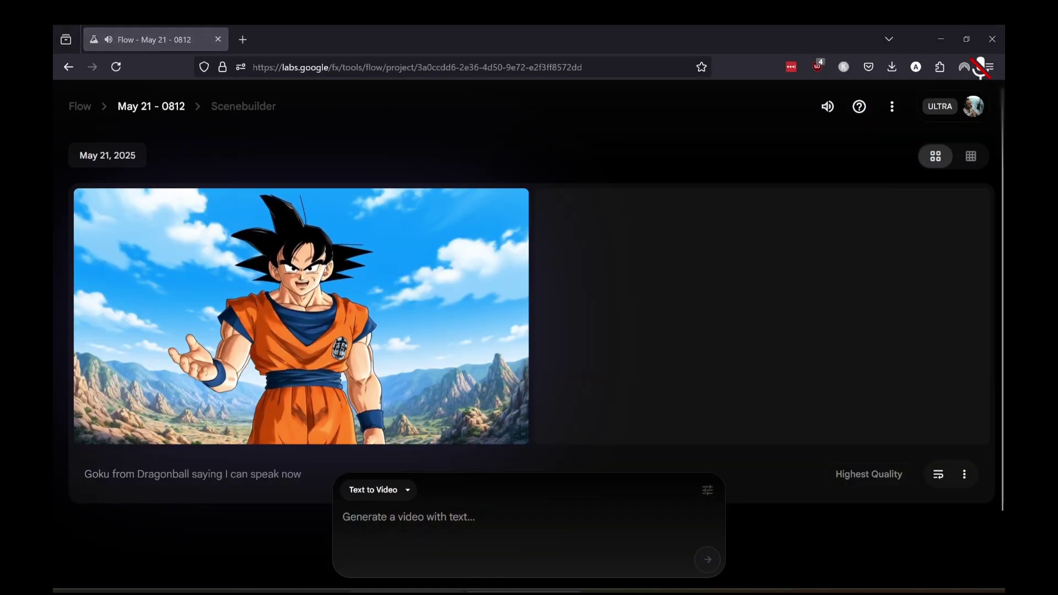
# Close the AI Credits details dialog in Google One
pyautogui.moveTo(93, 433)
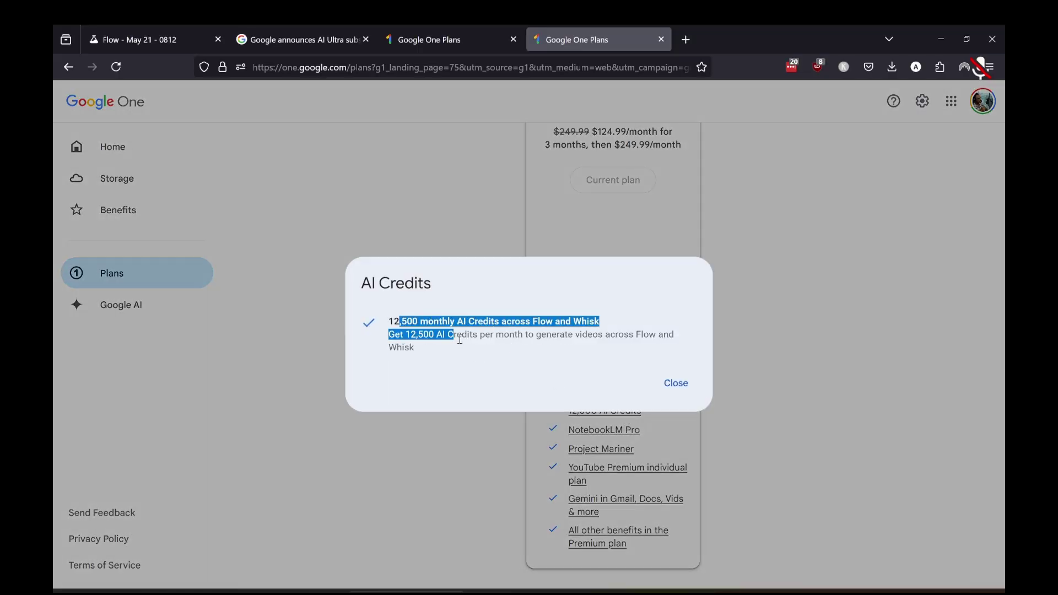
pyautogui.click(675, 383)
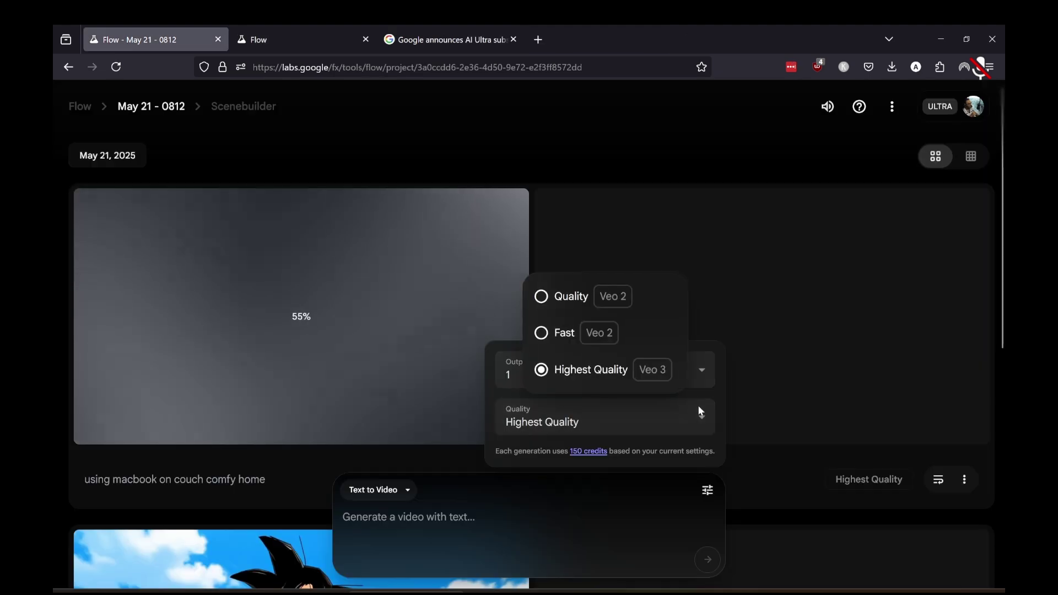
# Switch to Quality (Veo 2) and resubmit the copied 'using macbook on couch comfy home' prompt
pyautogui.click(573, 296)
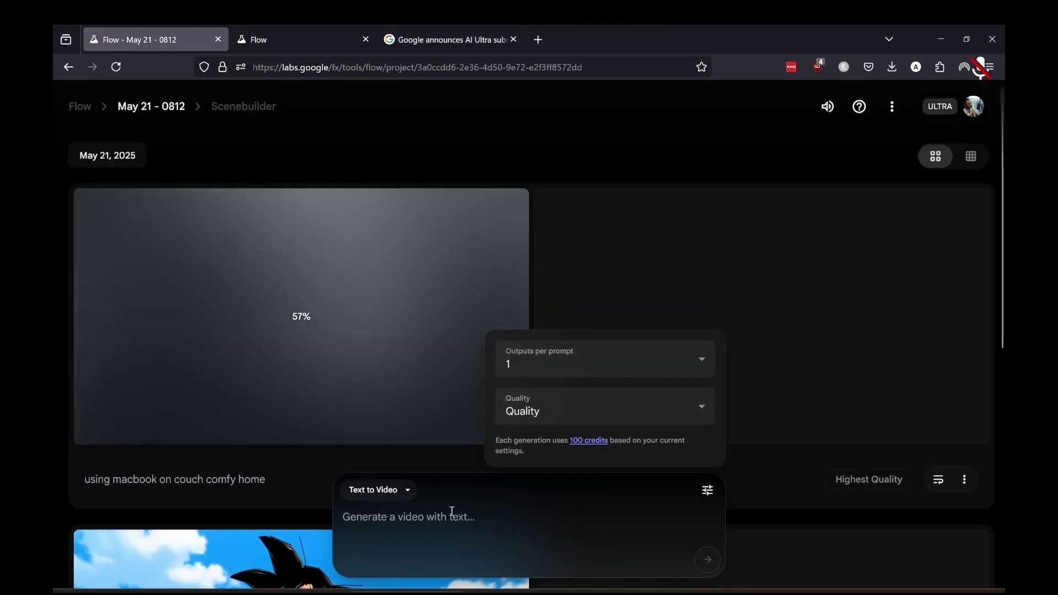
pyautogui.moveTo(266, 480); pyautogui.dragTo(84, 479)
pyautogui.hotkey('ctrl', 'c')
pyautogui.click(432, 519)
pyautogui.hotkey('ctrl', 'v')
pyautogui.click(708, 560)
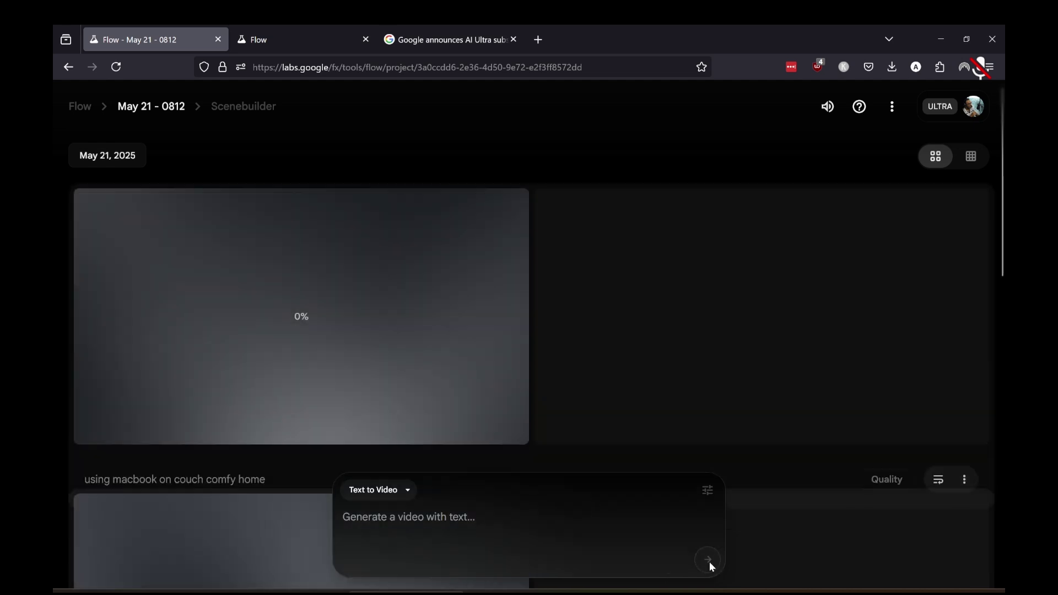
# Play the finished Highest Quality couch clip of the woman on the sofa
pyautogui.scroll(-3, 542, 347)
pyautogui.scroll(-3, 543, 337)
pyautogui.scroll(6, 542, 334)
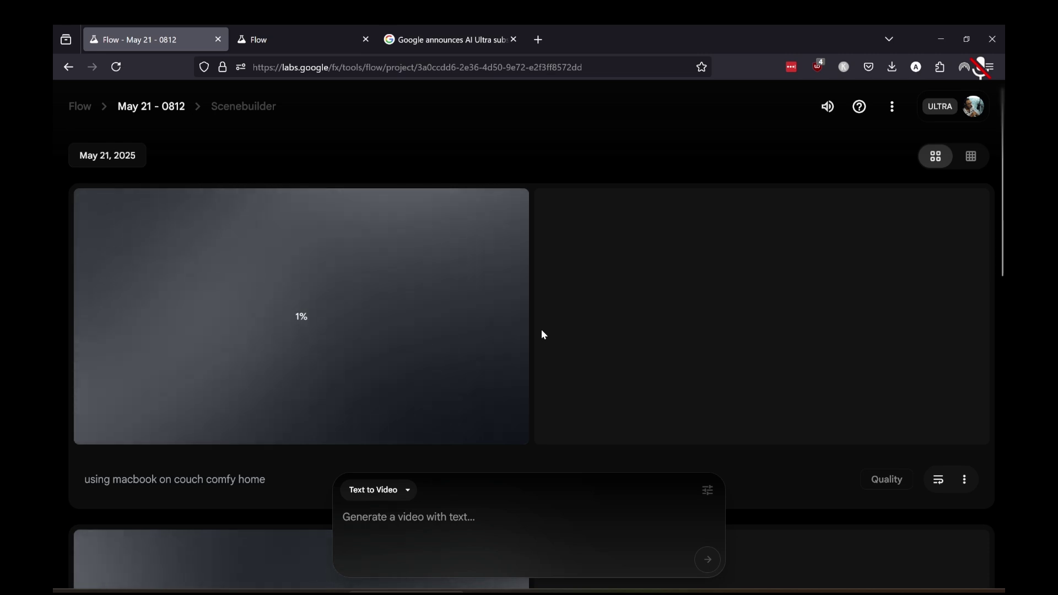
pyautogui.scroll(-1, 543, 335)
pyautogui.scroll(-3, 544, 335)
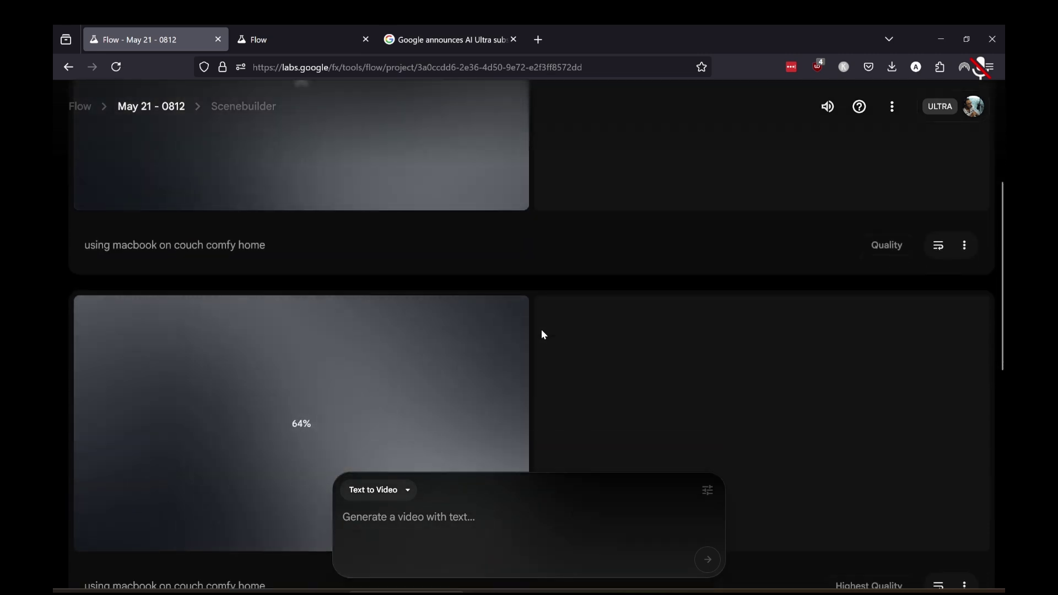
pyautogui.scroll(4, 543, 334)
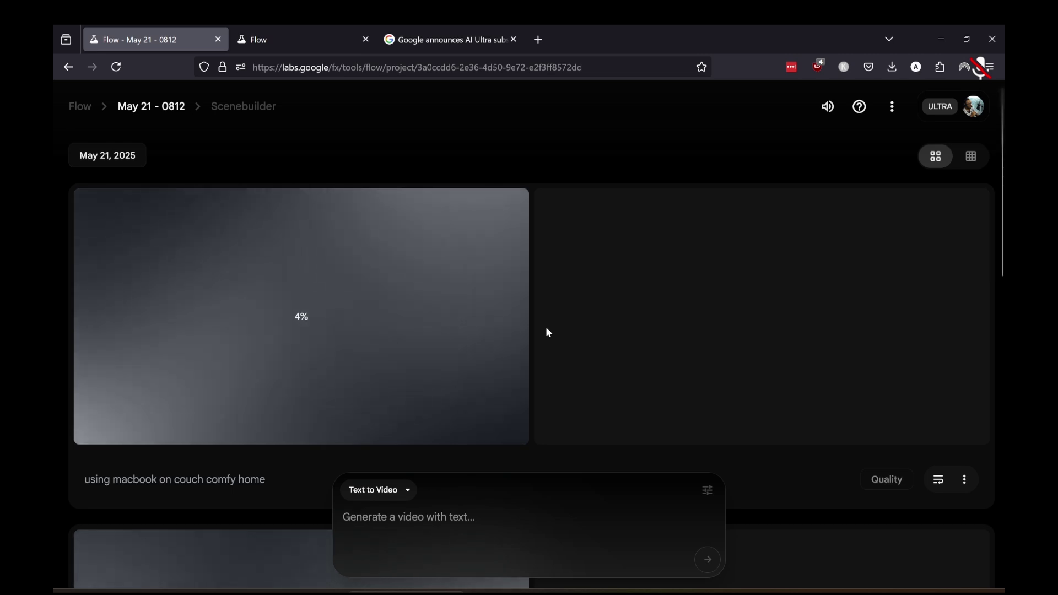
pyautogui.scroll(-5, 236, 343)
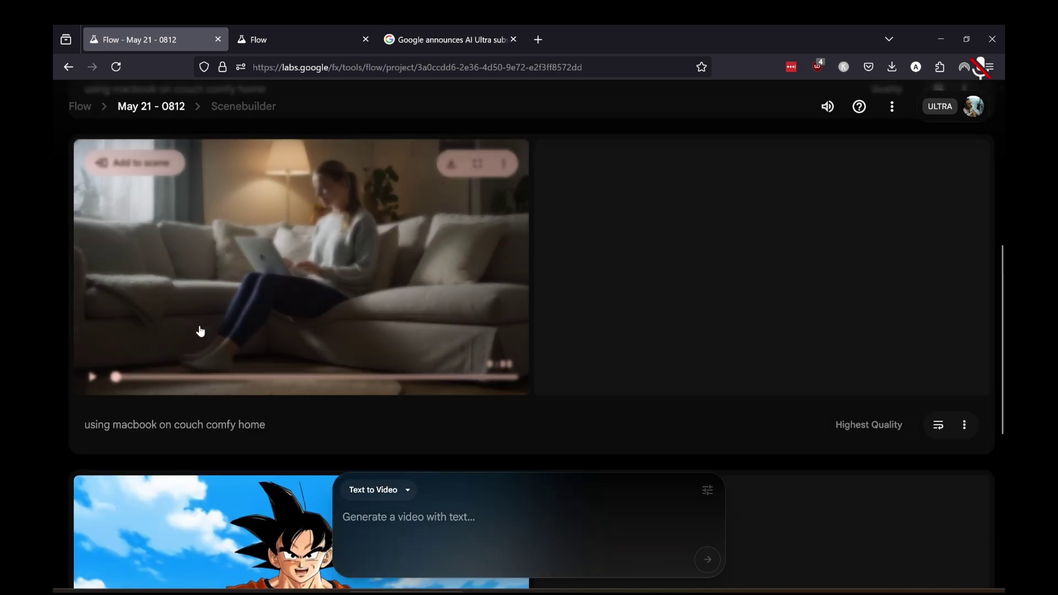
pyautogui.scroll(2, 145, 400)
pyautogui.click(93, 456)
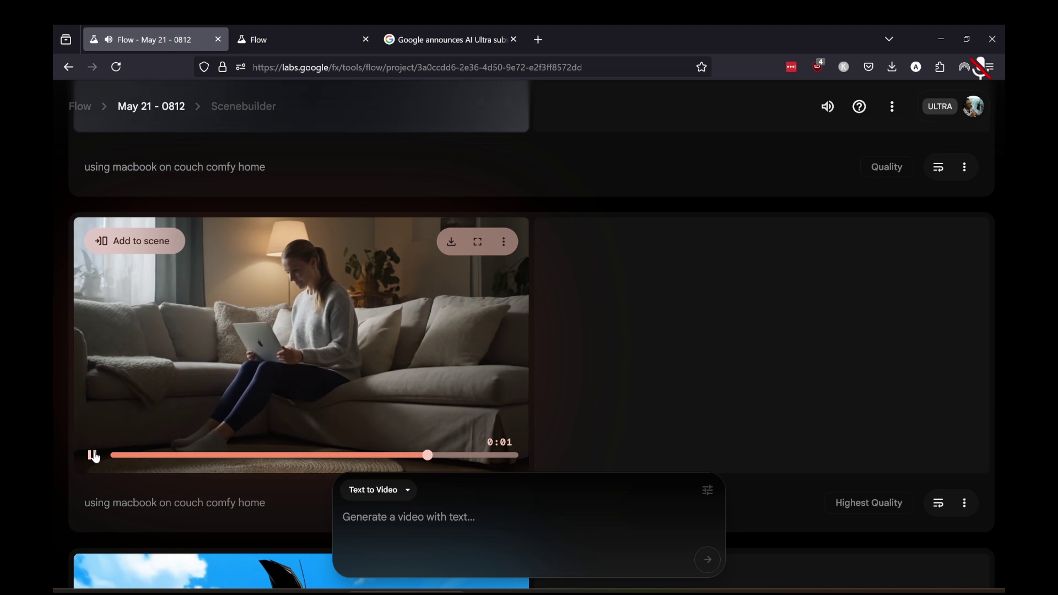
pyautogui.scroll(5, 197, 443)
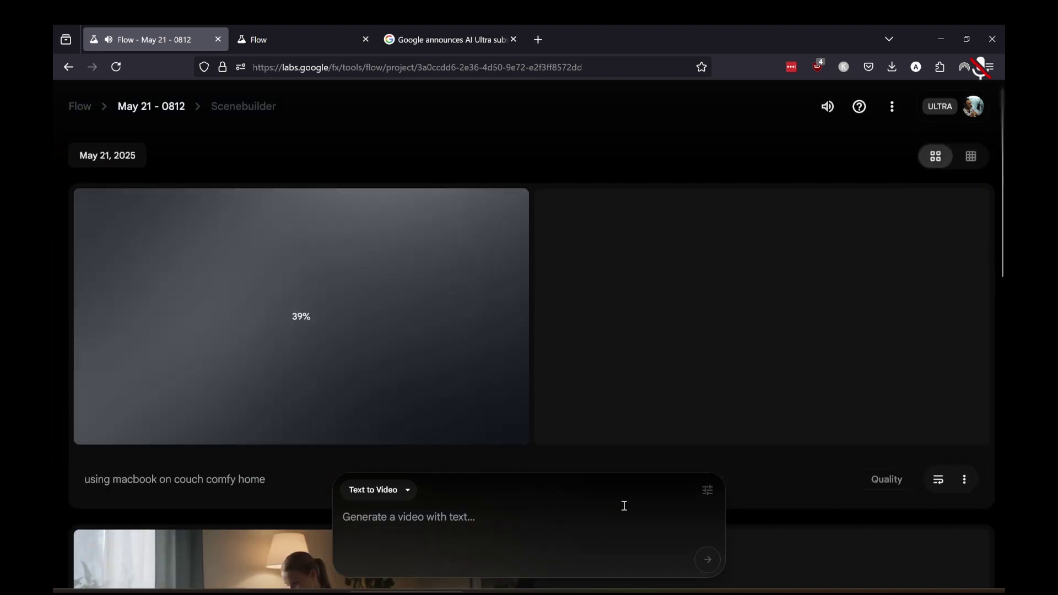
# Set generation quality to Fast (Veo 2) and resubmit the couch prompt
pyautogui.click(707, 490)
pyautogui.click(659, 406)
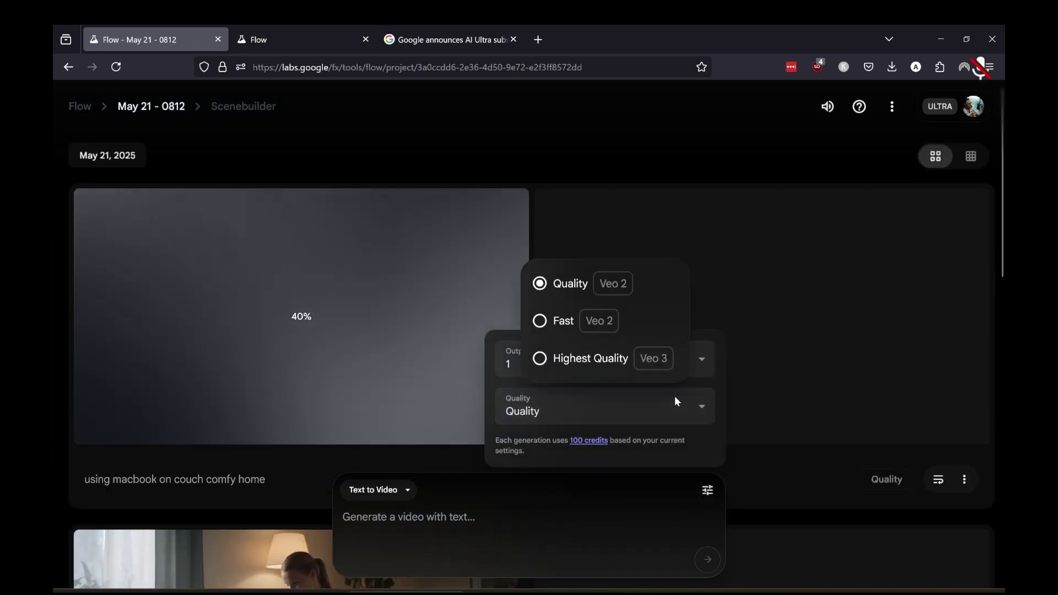
pyautogui.click(575, 321)
pyautogui.click(485, 519)
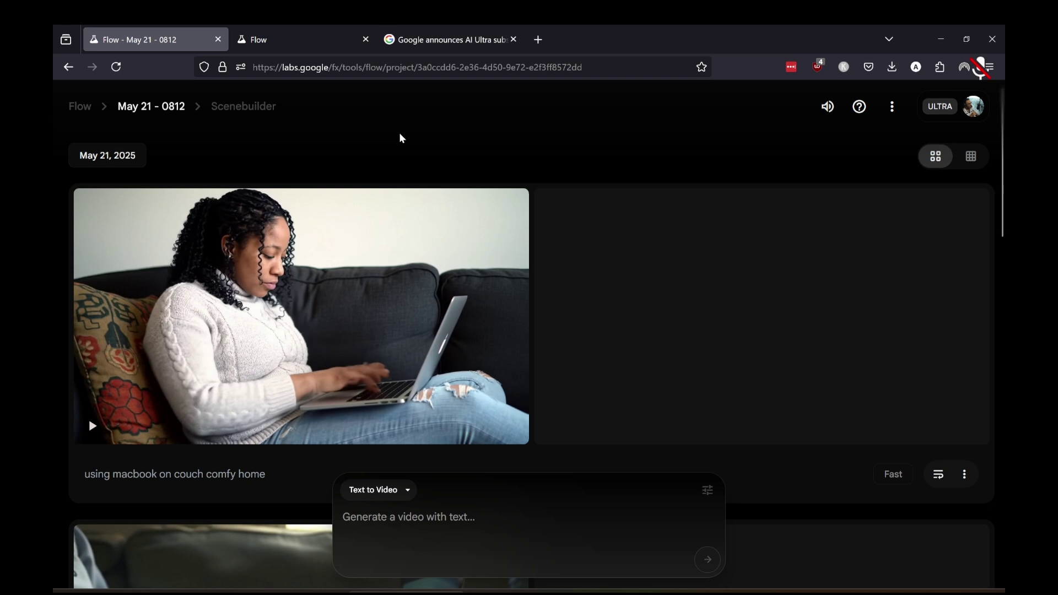
# Play the finished Fast-quality couch clip
pyautogui.moveTo(197, 350)
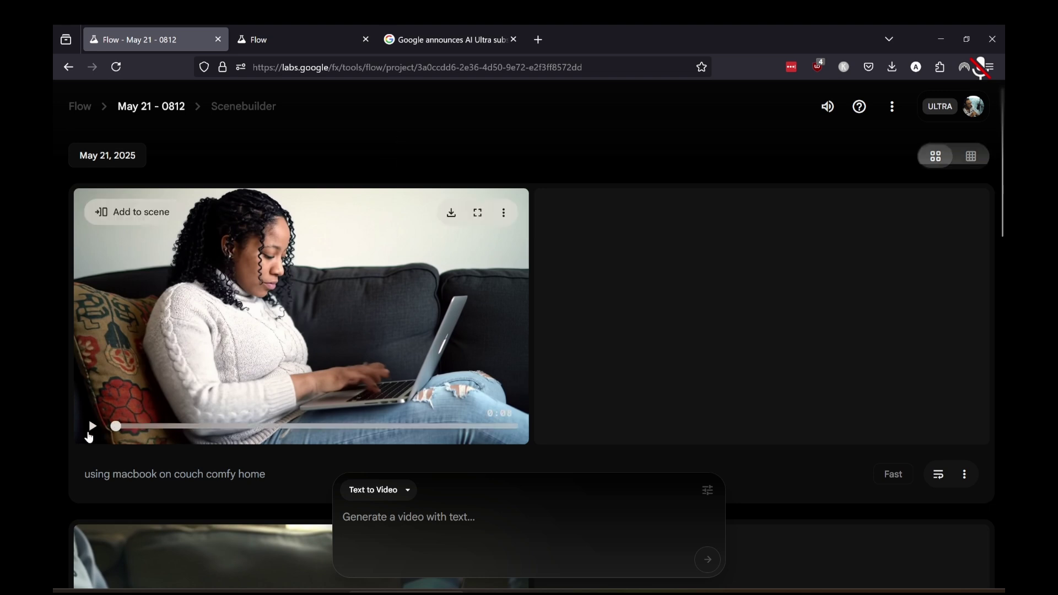
pyautogui.click(90, 433)
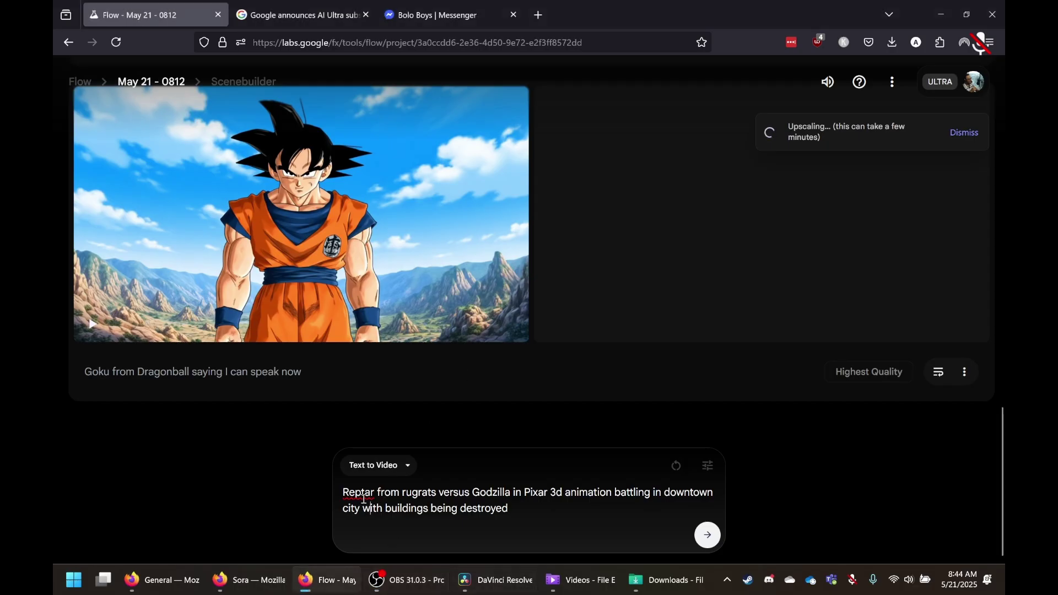
# Search the web for 'reptar' in a new browser tab, then close it
pyautogui.hotkey('ctrl', 't')
pyautogui.write('reptar')
pyautogui.press('Return')
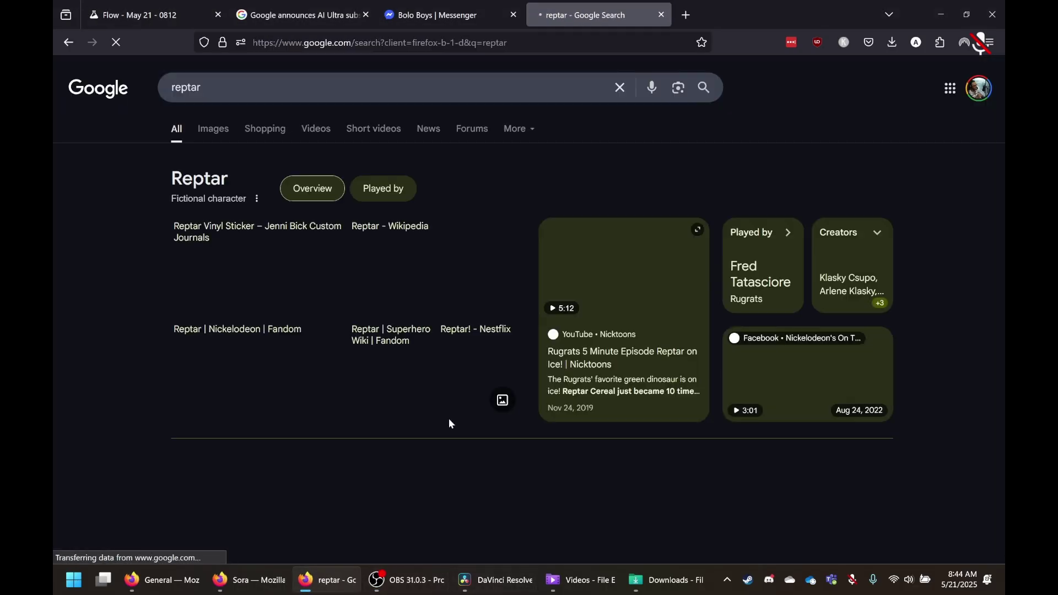
pyautogui.hotkey('ctrl', 'w')
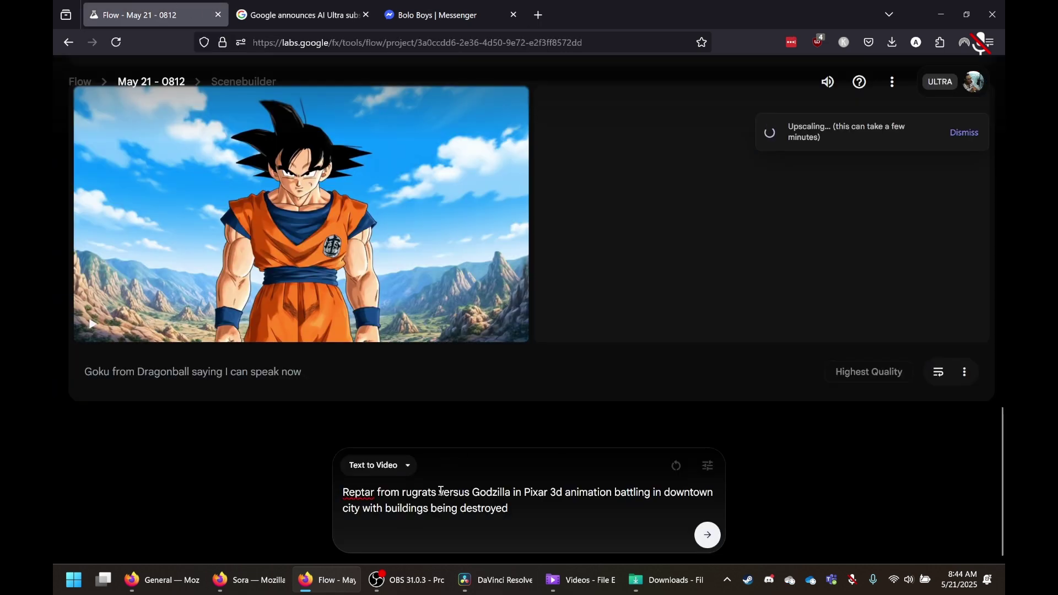
# Set quality to Highest Quality (Veo 3) and submit the Reptar versus Godzilla prompt
pyautogui.click(701, 474)
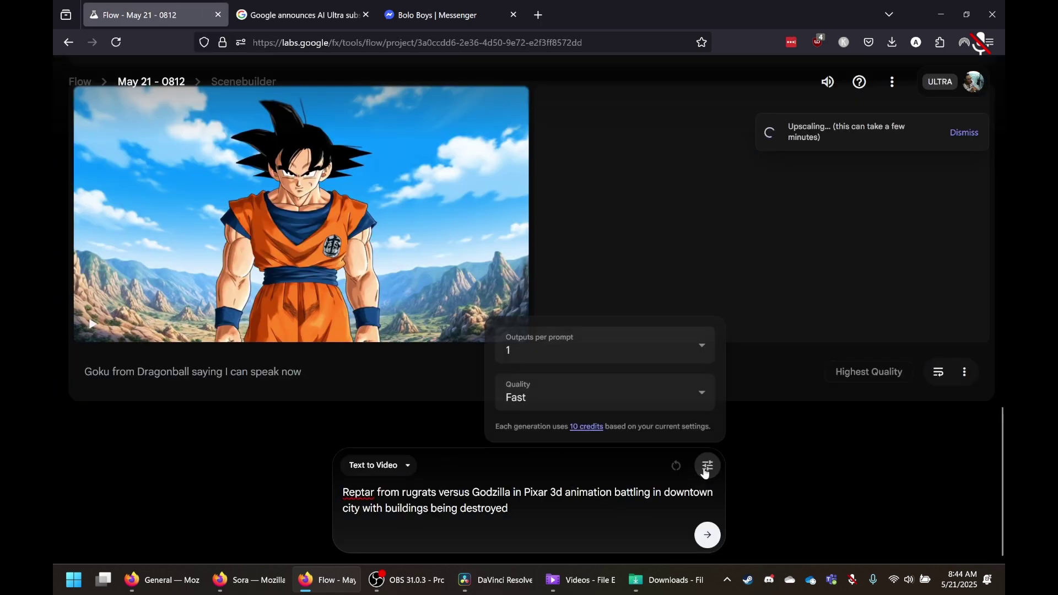
pyautogui.click(620, 352)
pyautogui.click(589, 397)
pyautogui.click(589, 395)
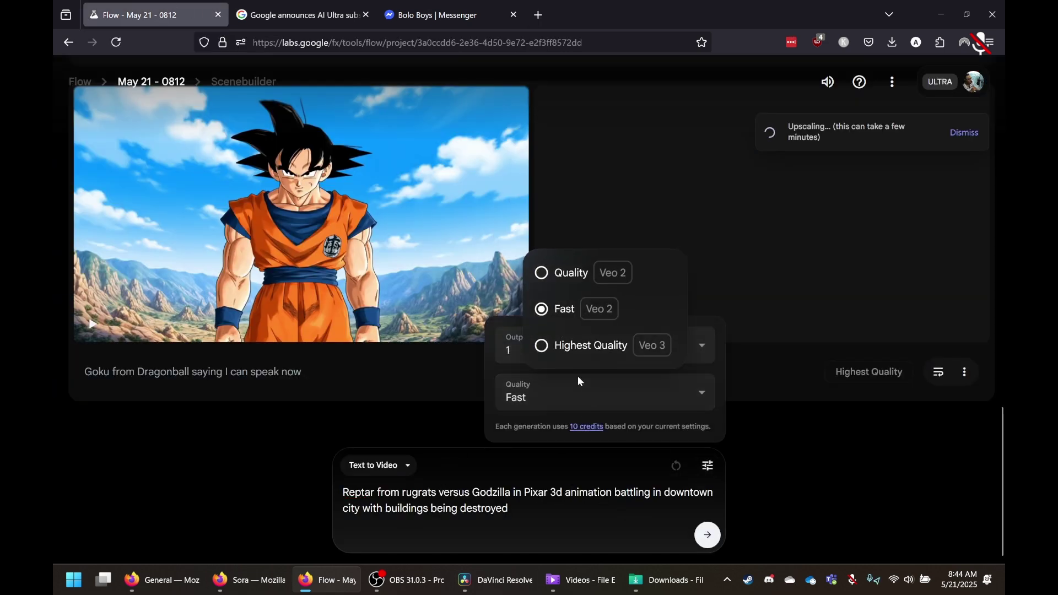
pyautogui.click(537, 347)
pyautogui.click(567, 518)
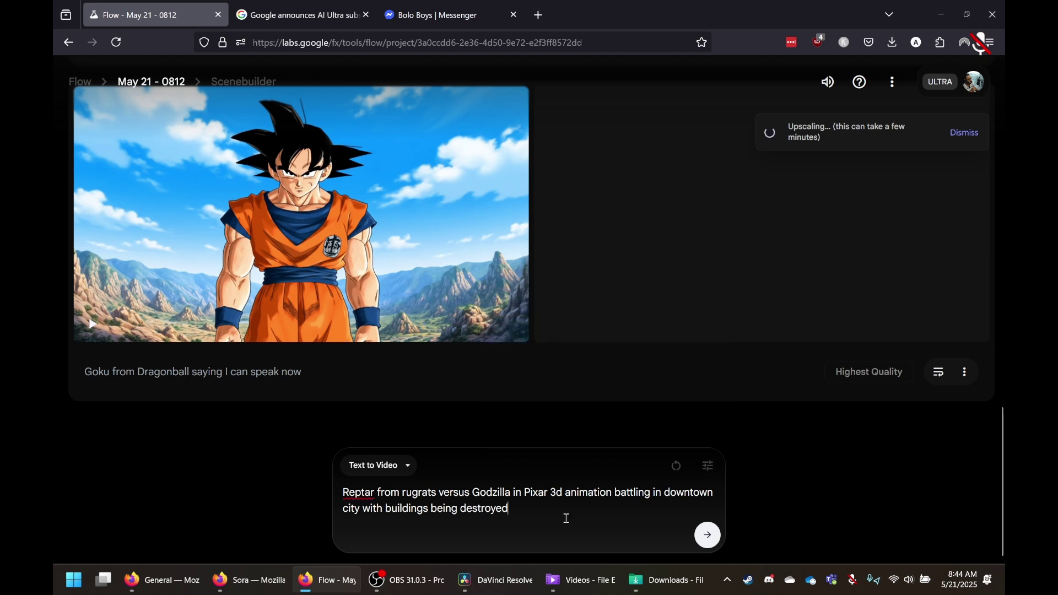
pyautogui.scroll(5, 947, 166)
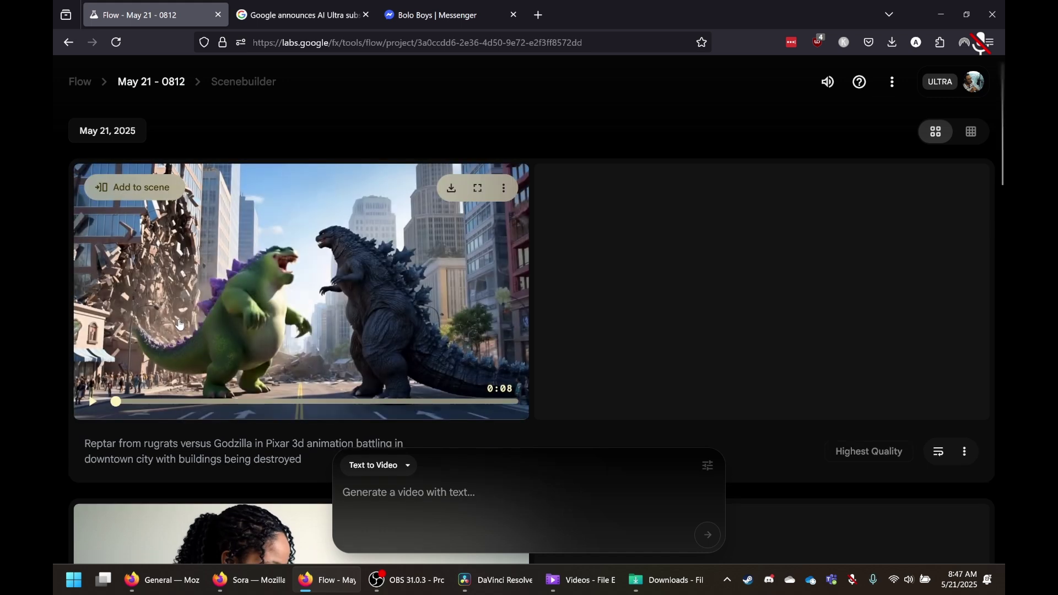
# Play the finished Highest Quality Reptar versus Godzilla clip
pyautogui.click(95, 405)
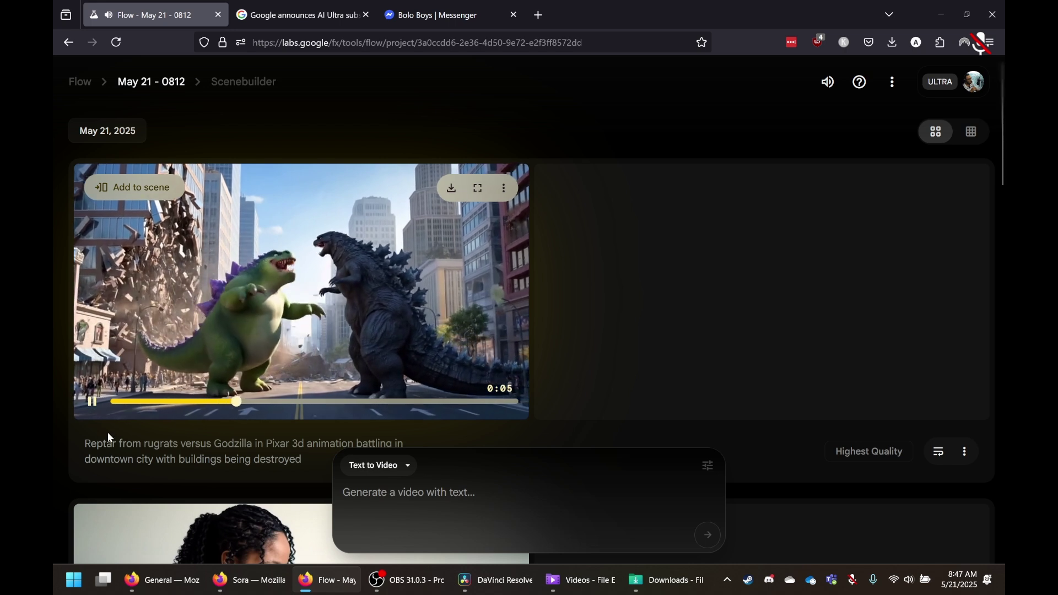
# Download the Reptar clip as Reptar_from_rugrats_202505210847.mp4
pyautogui.click(395, 241)
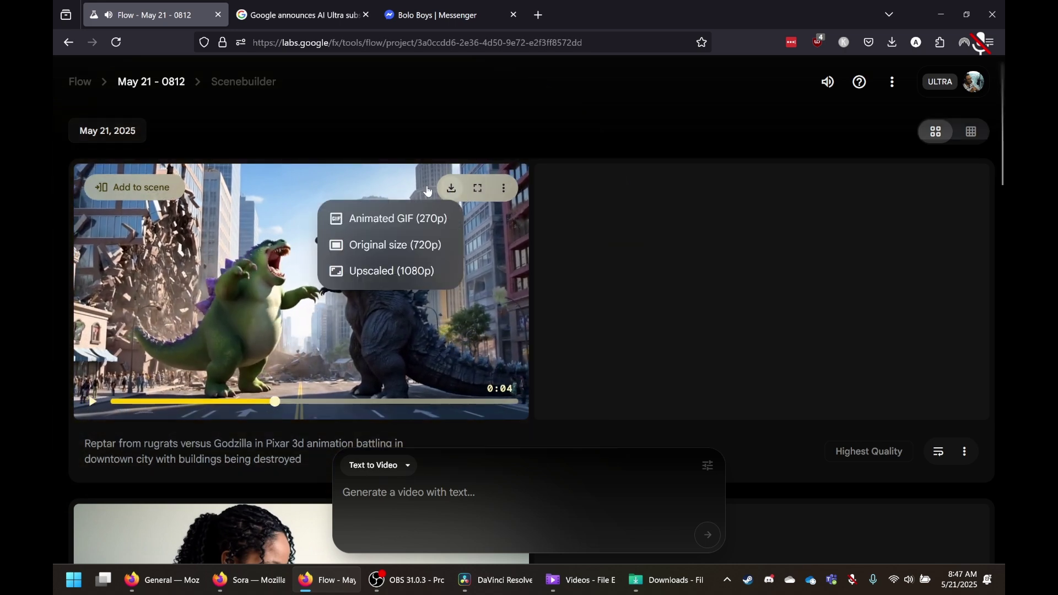
pyautogui.click(397, 245)
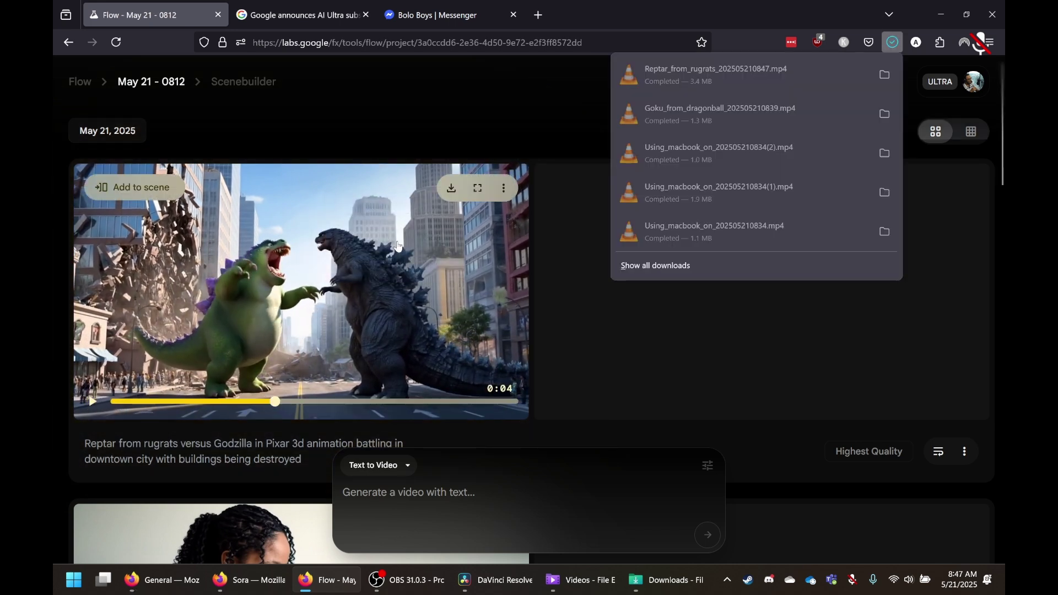